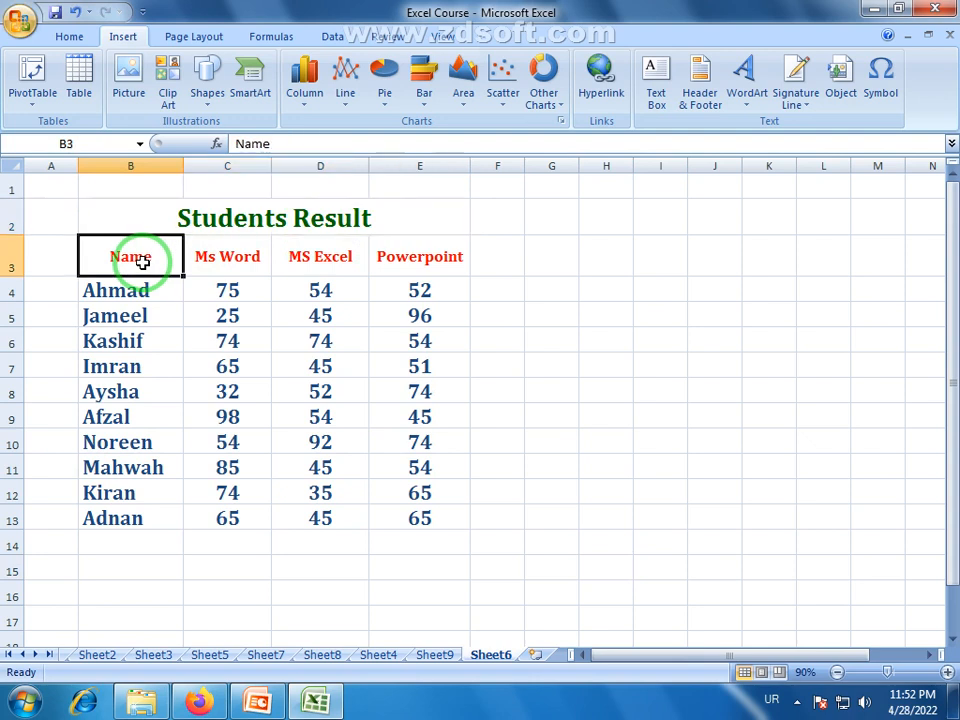
Examine the Students Result table: the Name column, the three subject headings and each subject's marks.
{"action": "left_click_drag", "start_coordinate": [142, 259], "coordinate": [133, 519]}
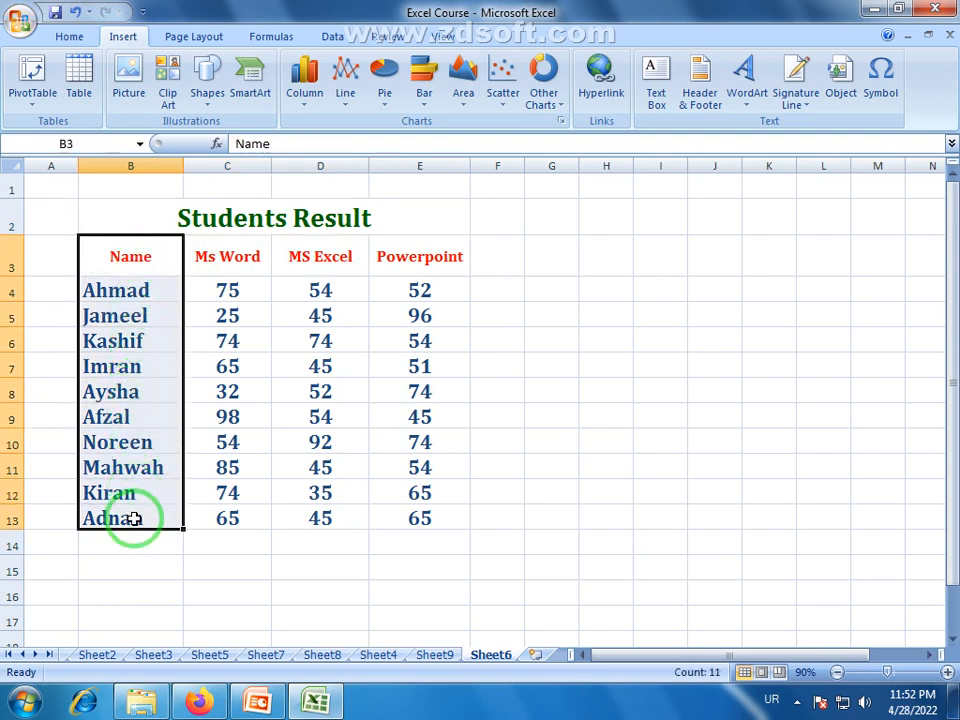
{"action": "left_click", "coordinate": [123, 592]}
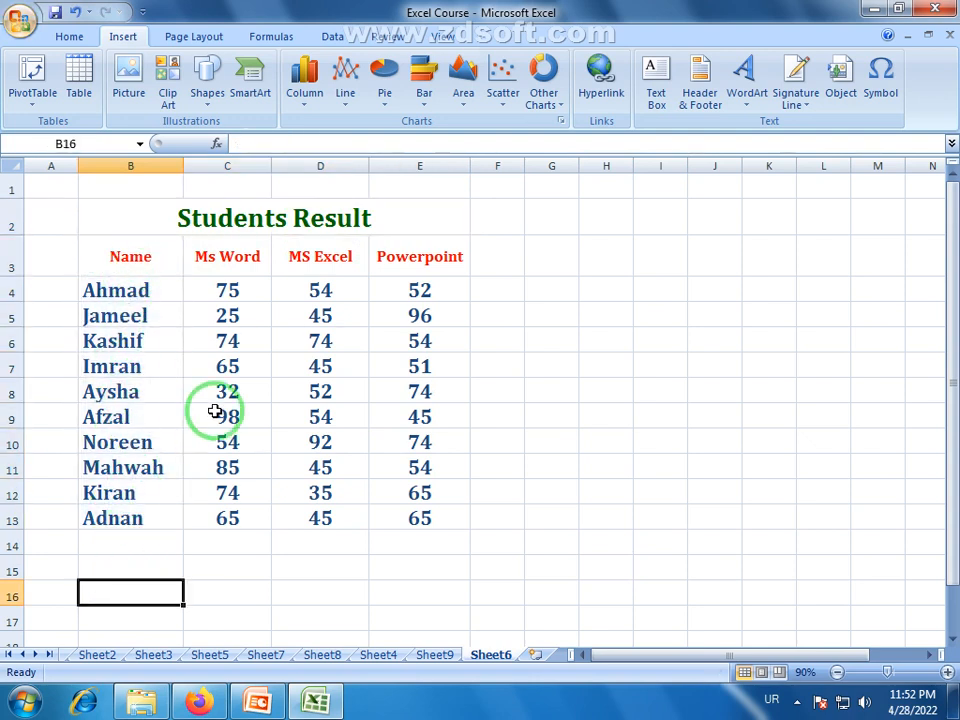
{"action": "left_click_drag", "start_coordinate": [218, 263], "coordinate": [432, 264]}
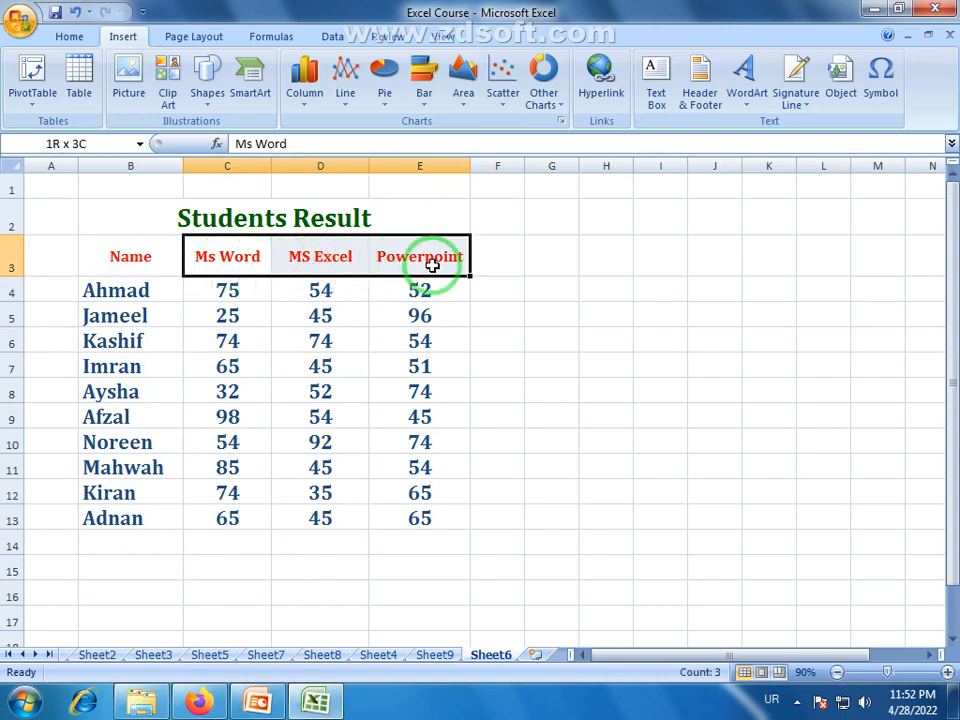
{"action": "left_click_drag", "start_coordinate": [240, 291], "coordinate": [249, 521]}
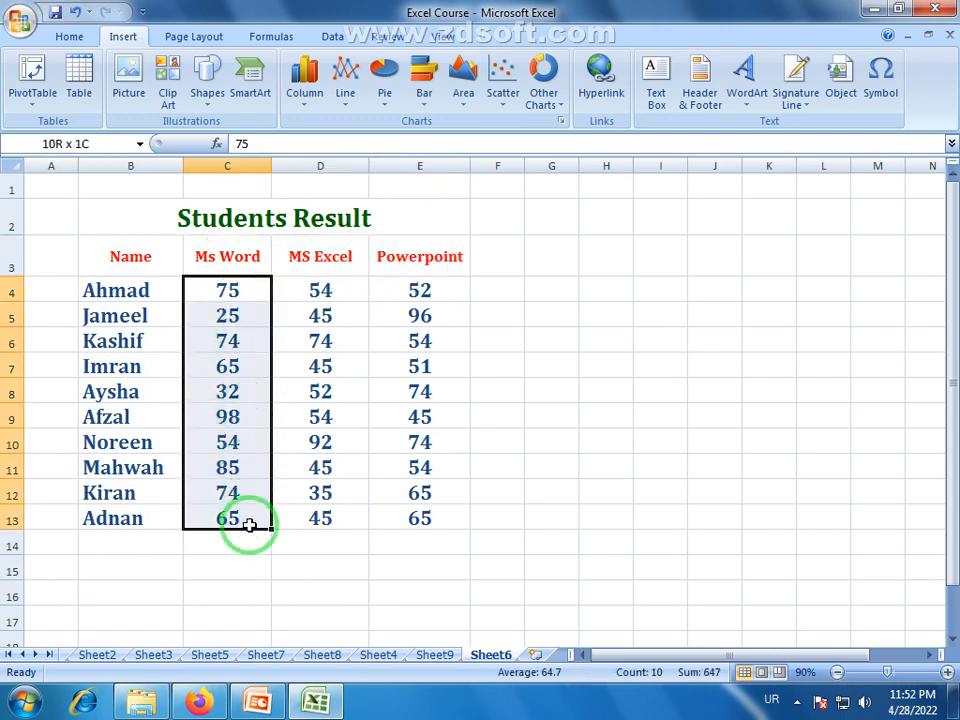
{"action": "left_click_drag", "start_coordinate": [320, 291], "coordinate": [336, 508]}
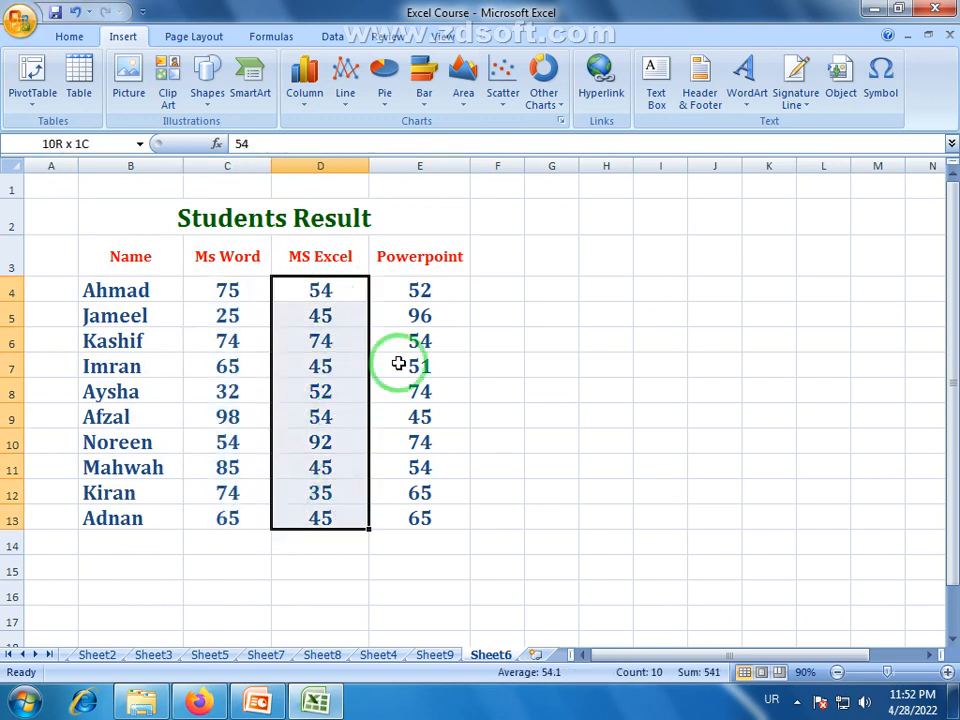
{"action": "left_click_drag", "start_coordinate": [405, 287], "coordinate": [412, 517]}
{"action": "left_click", "coordinate": [423, 545]}
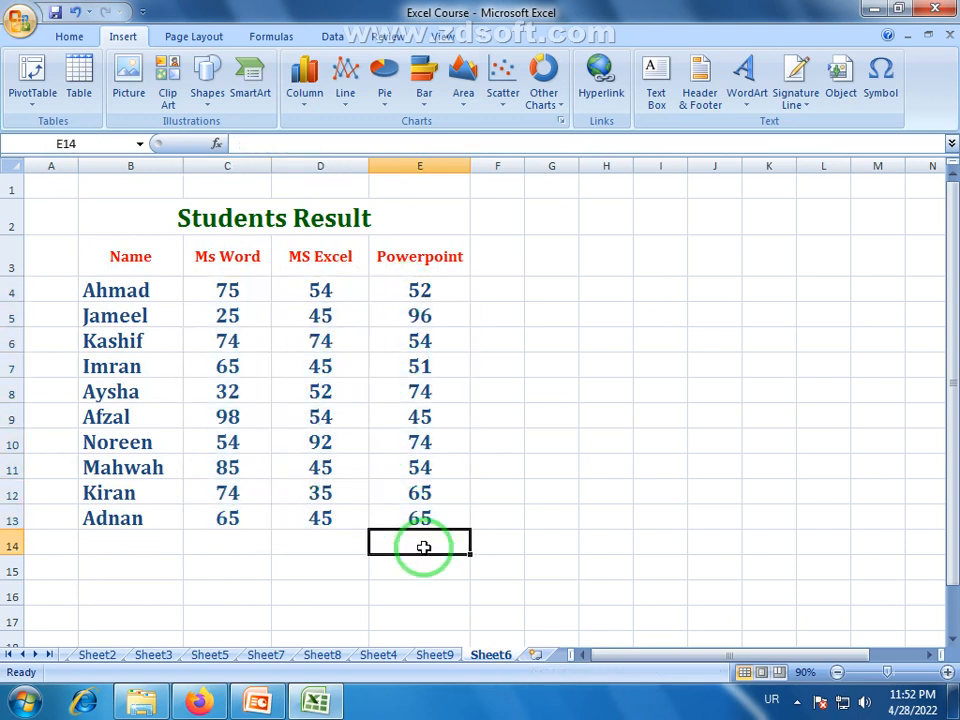
{"action": "left_click", "coordinate": [104, 211]}
{"action": "left_click_drag", "start_coordinate": [104, 211], "coordinate": [303, 522]}
{"action": "left_click", "coordinate": [299, 536]}
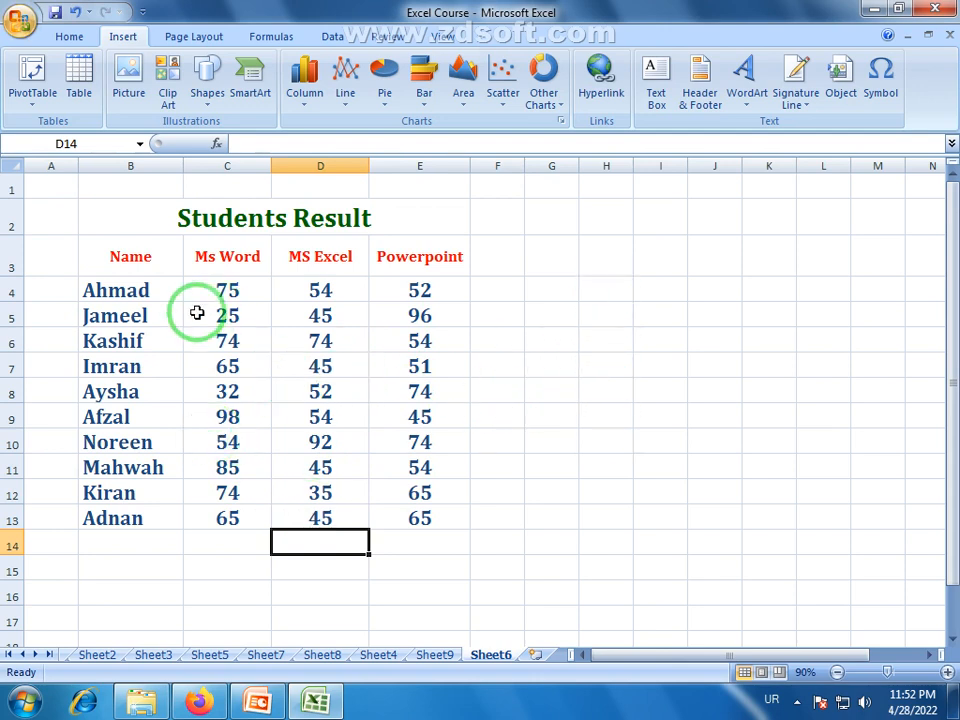
Examine the second student's Ms Word, MS Excel and Powerpoint marks against their headings, and the third student's Ms Word mark.
{"action": "left_click", "coordinate": [108, 318]}
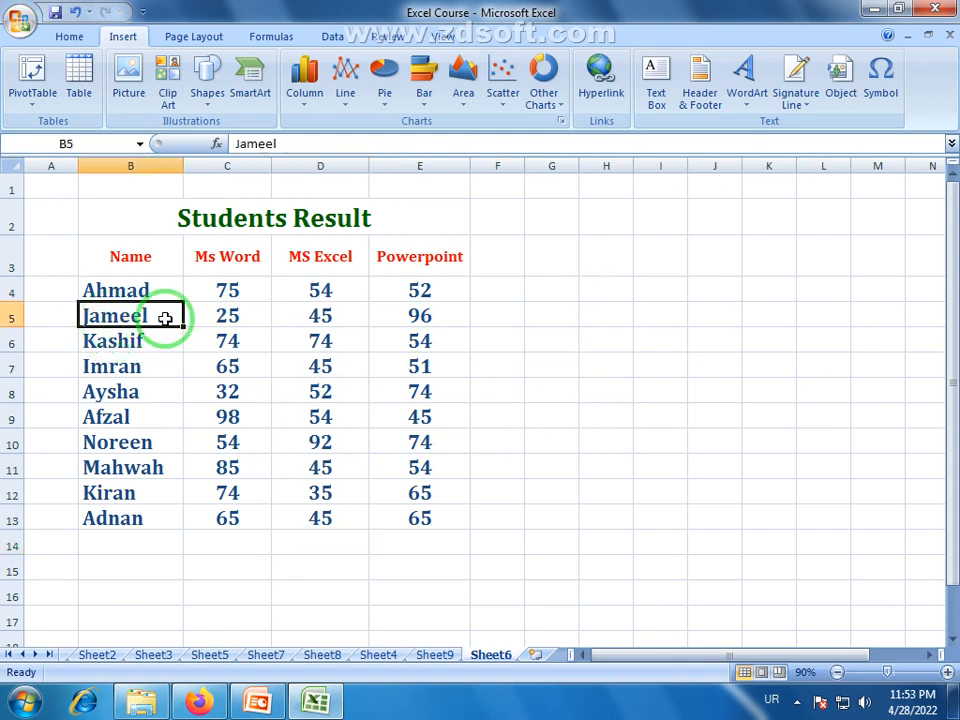
{"action": "left_click", "coordinate": [248, 316]}
{"action": "left_click", "coordinate": [323, 314]}
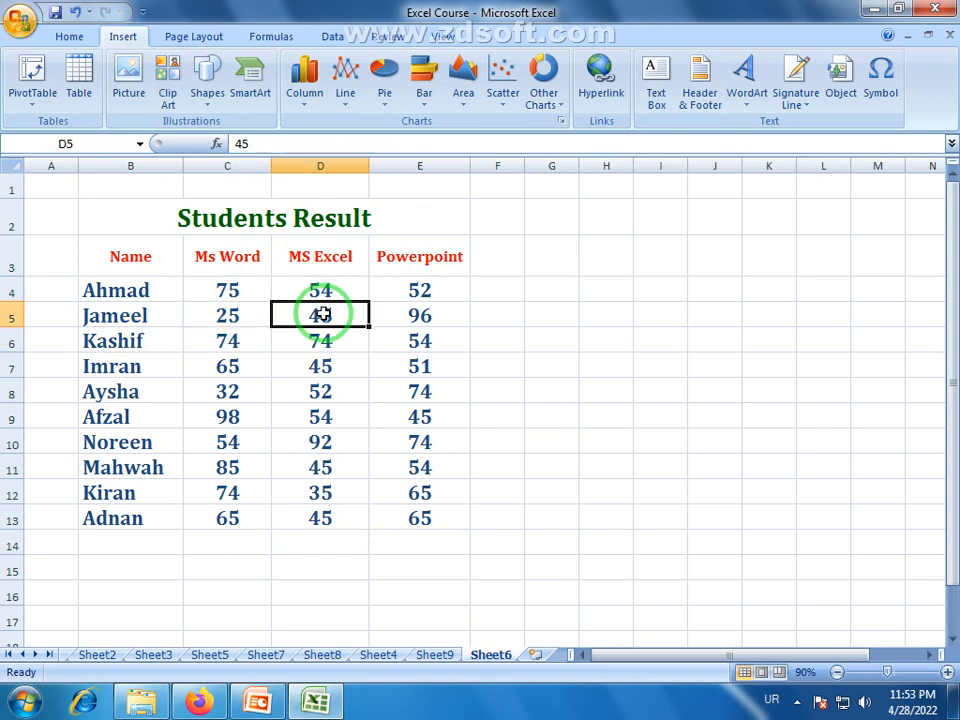
{"action": "left_click", "coordinate": [321, 261]}
{"action": "left_click", "coordinate": [420, 319]}
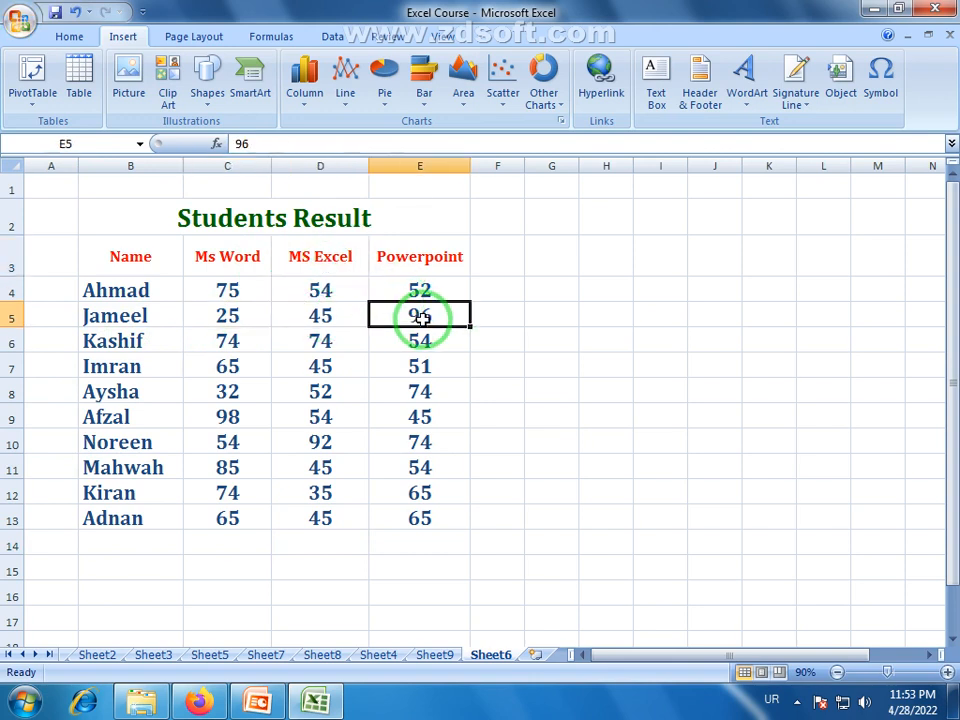
{"action": "left_click", "coordinate": [428, 261]}
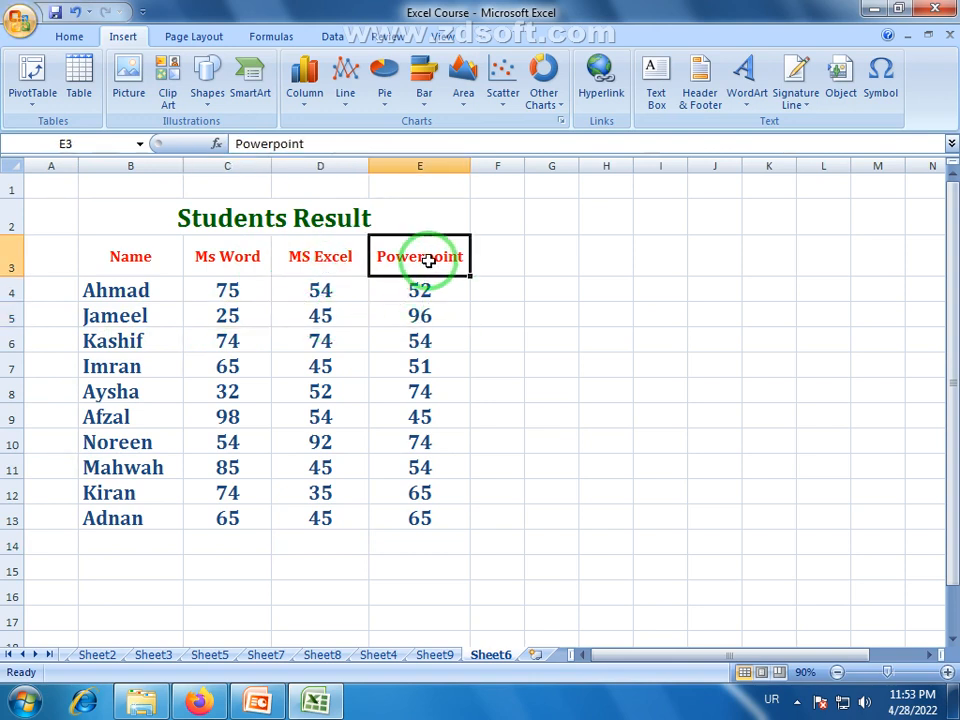
{"action": "left_click", "coordinate": [374, 566]}
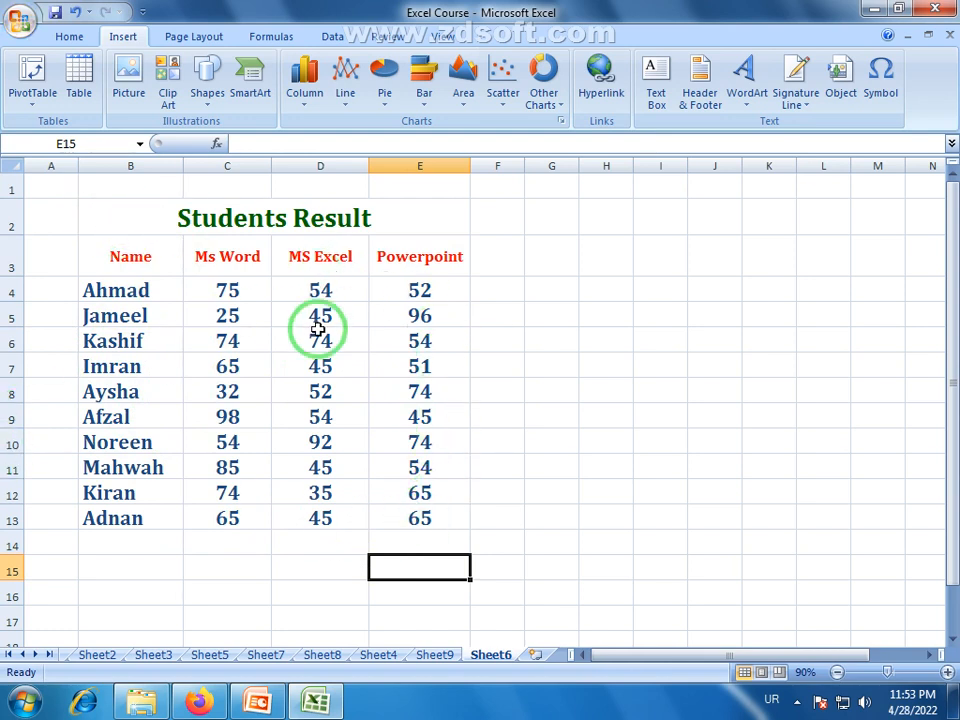
{"action": "left_click", "coordinate": [232, 341]}
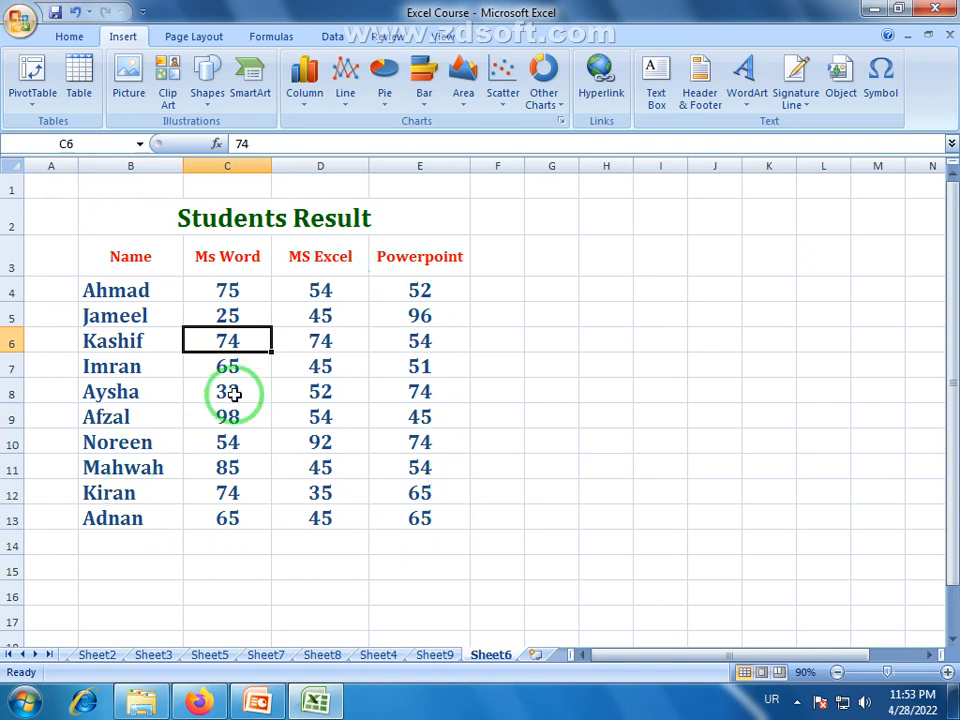
Insert a 2-D Clustered Column chart from the whole Students Result table, B2:E13.
{"action": "left_click_drag", "start_coordinate": [99, 220], "coordinate": [242, 516]}
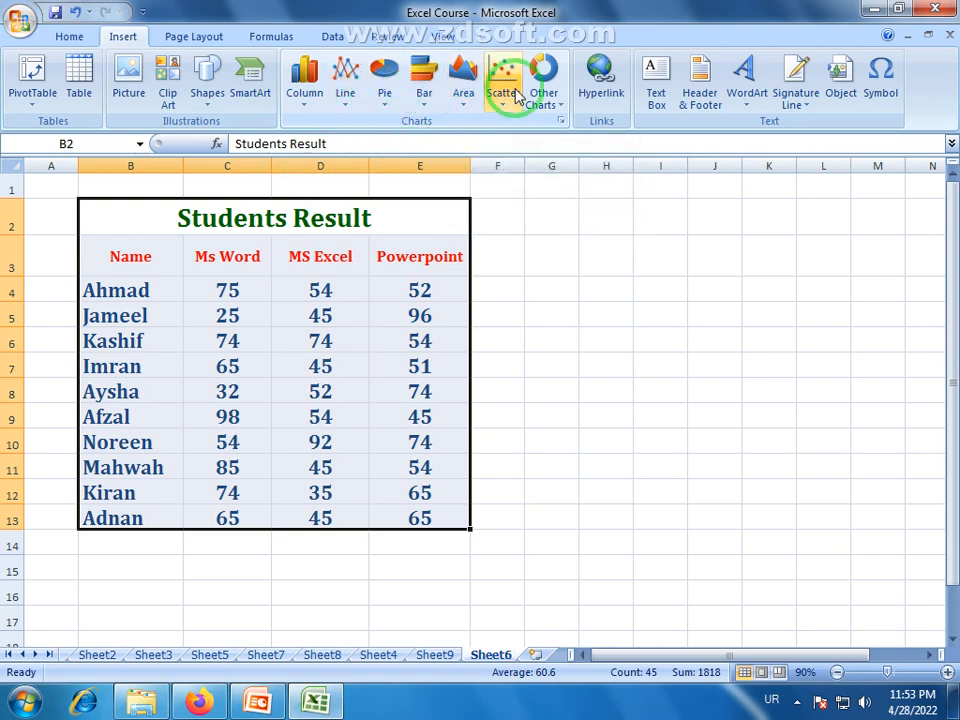
{"action": "left_click", "coordinate": [305, 110]}
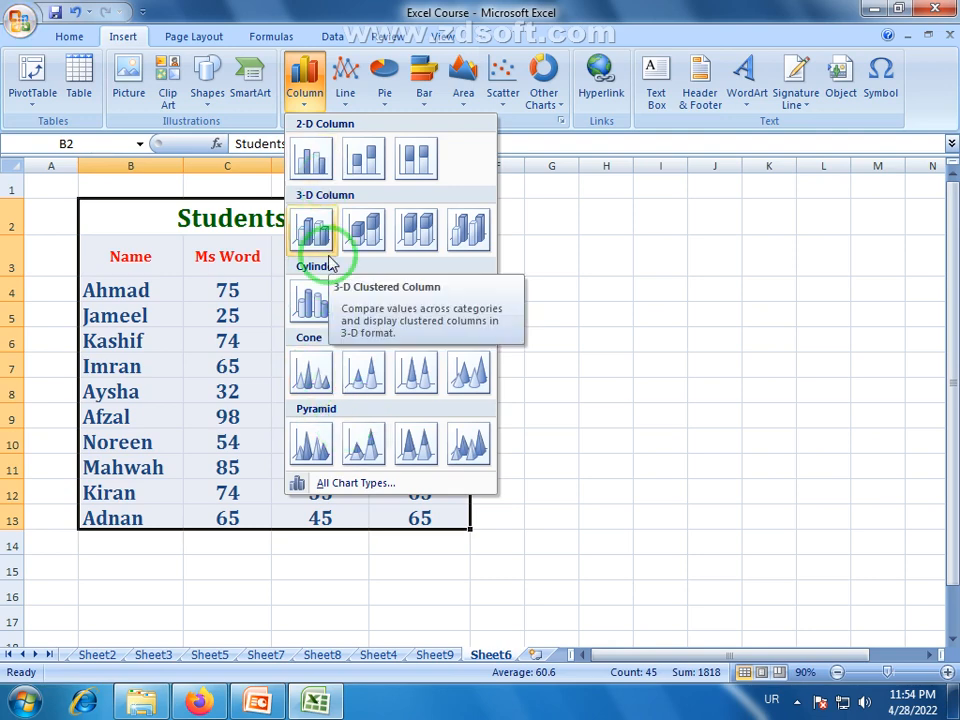
{"action": "left_click", "coordinate": [311, 160]}
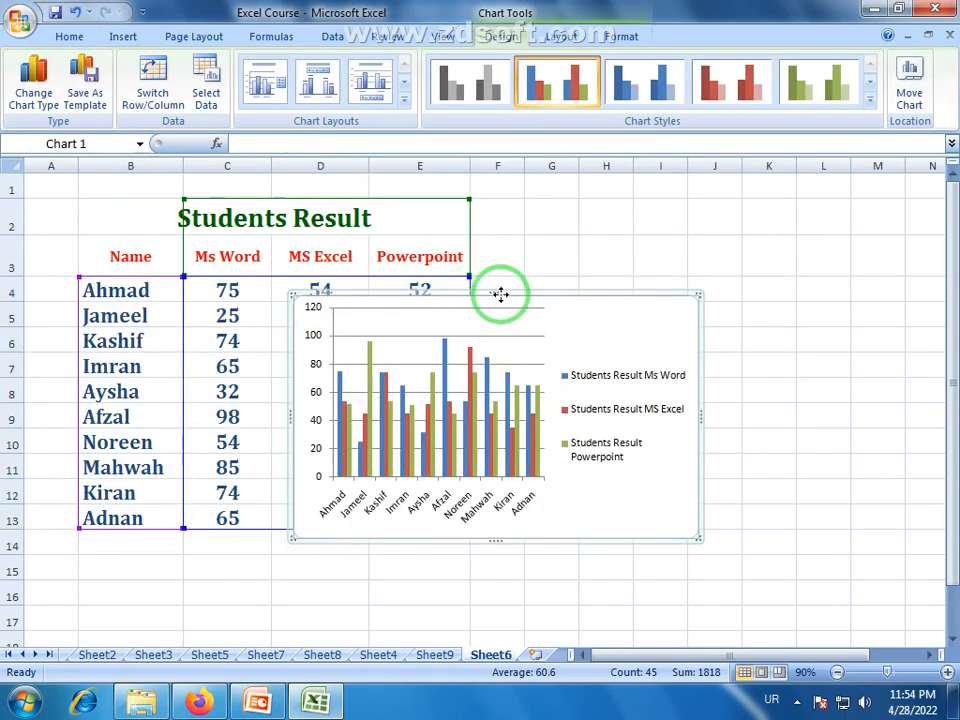
Place the chart beside the Students Result table and enlarge it to span about columns F to O and rows 2 to 13.
{"action": "left_click_drag", "start_coordinate": [499, 294], "coordinate": [660, 206]}
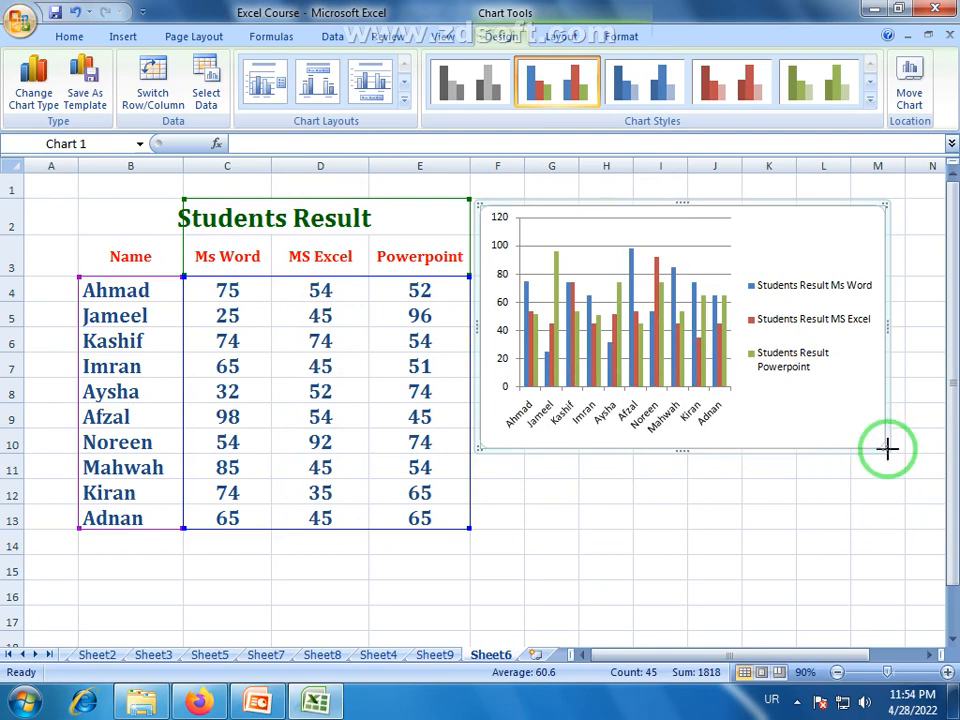
{"action": "left_click_drag", "start_coordinate": [888, 450], "coordinate": [953, 536]}
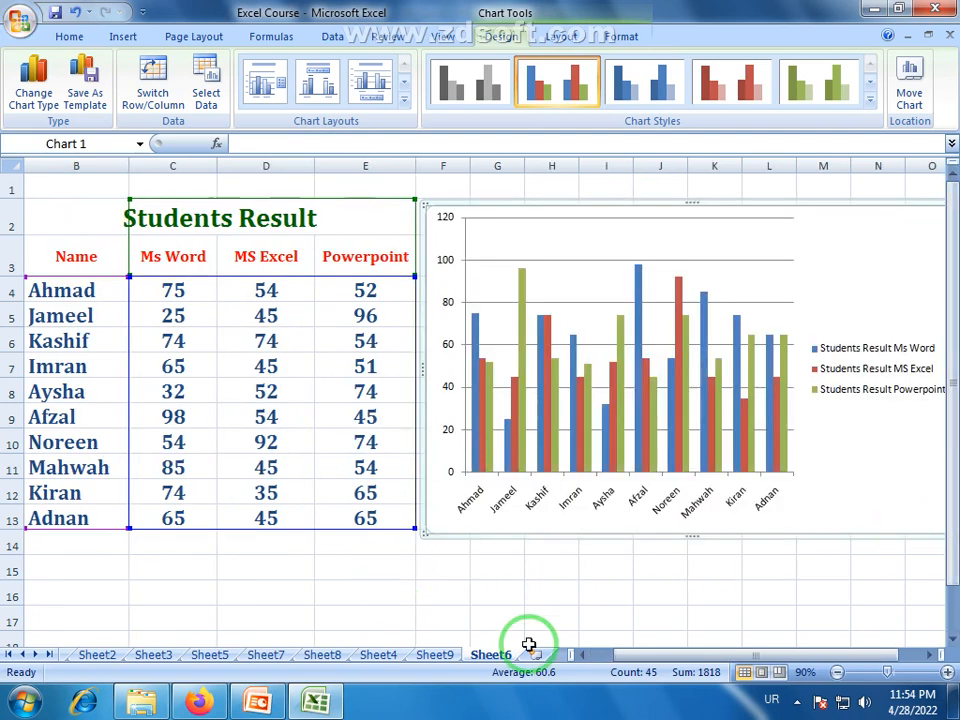
{"action": "left_click_drag", "start_coordinate": [692, 654], "coordinate": [628, 651]}
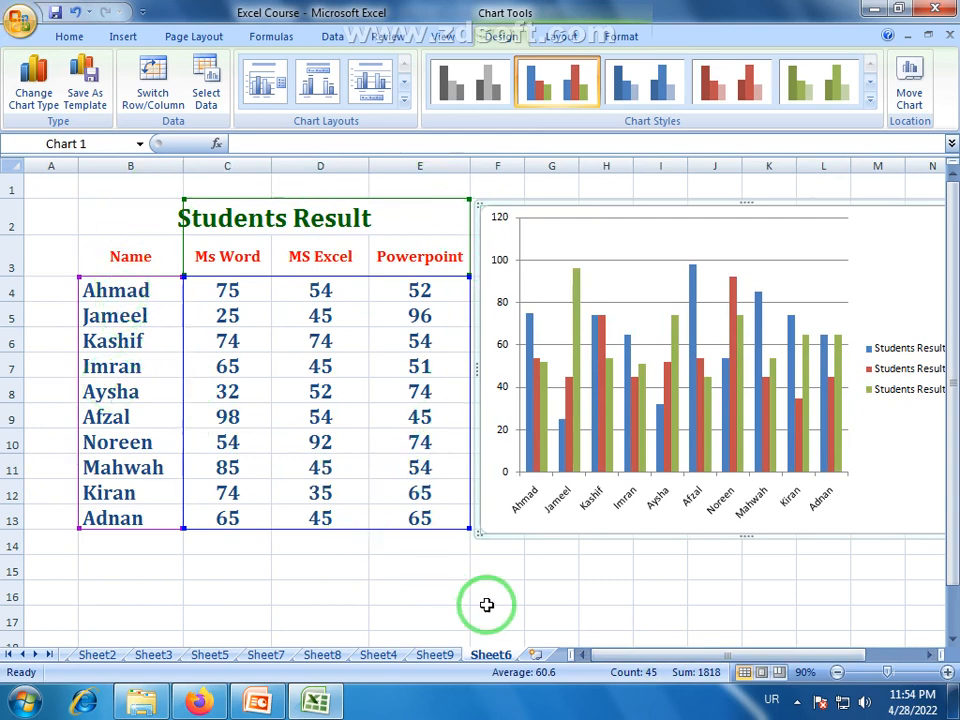
{"action": "left_click_drag", "start_coordinate": [633, 658], "coordinate": [665, 655]}
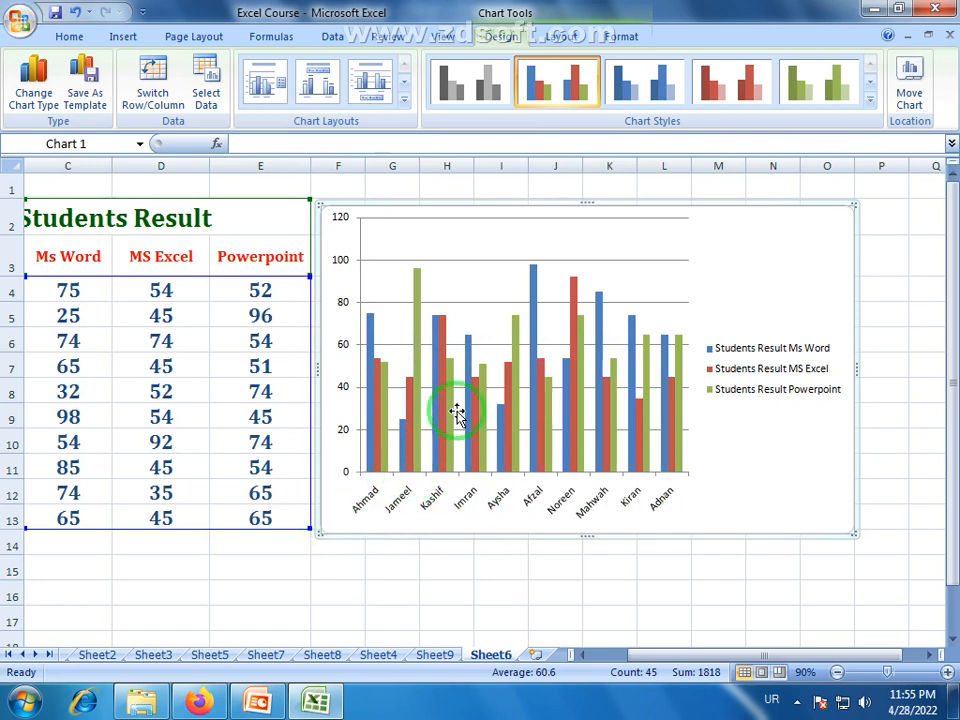
Change the students' marks chart to the Clustered Cylinder type.
{"action": "mouse_move", "coordinate": [449, 421]}
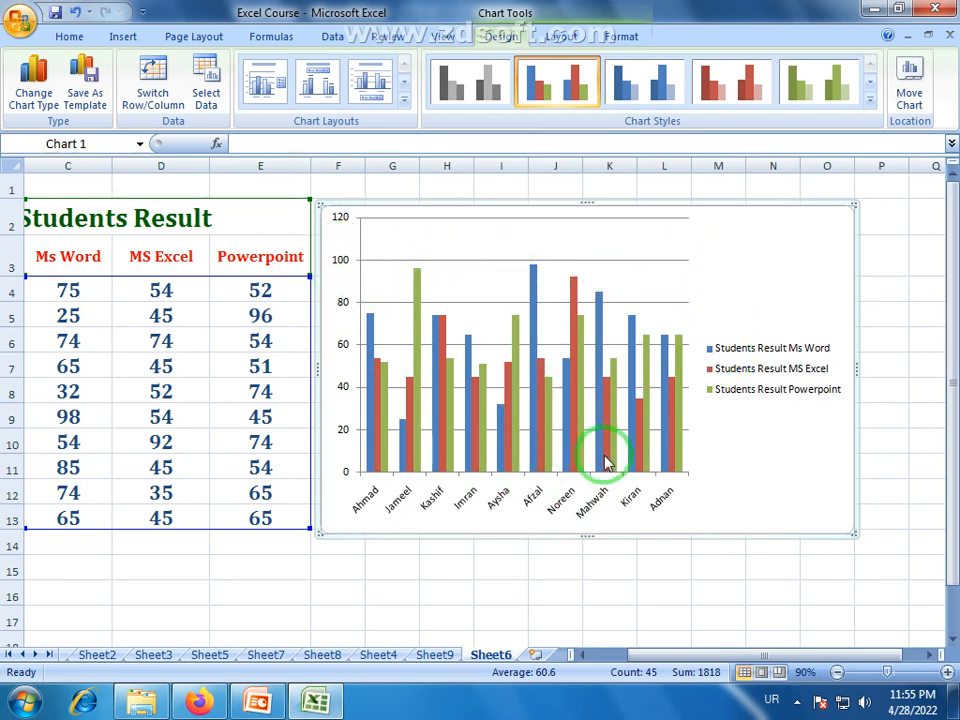
{"action": "mouse_move", "coordinate": [605, 462]}
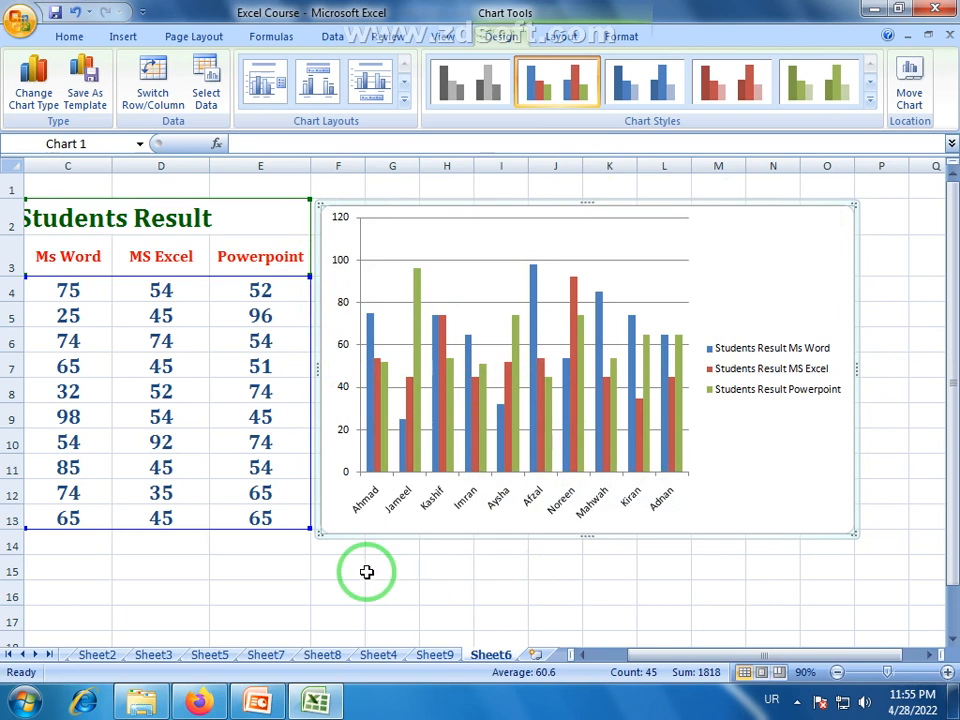
{"action": "mouse_move", "coordinate": [469, 437]}
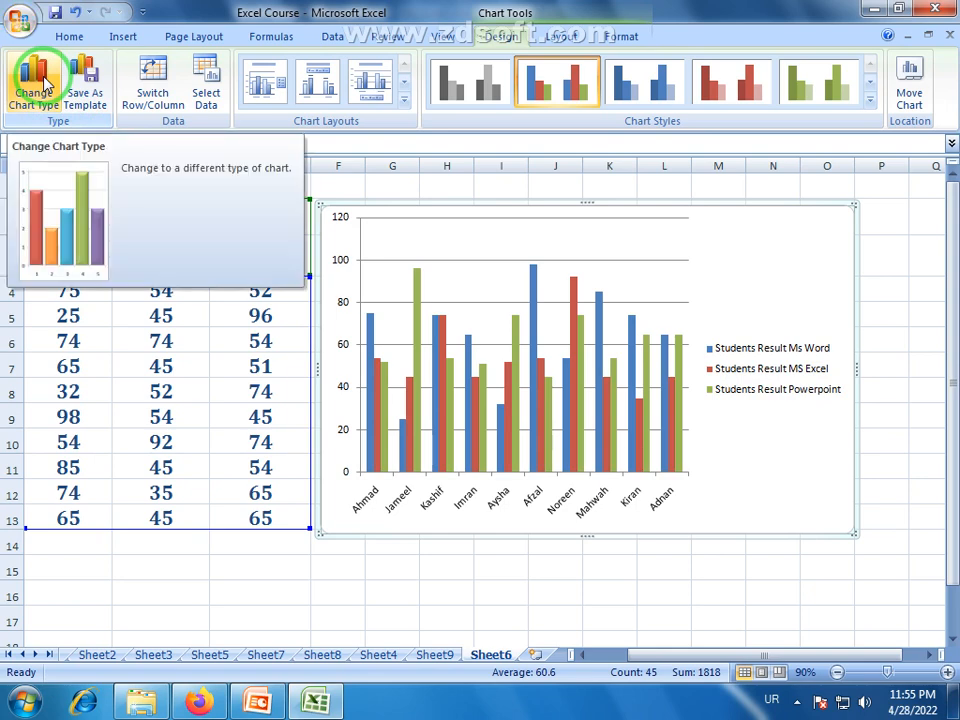
{"action": "left_click", "coordinate": [24, 104]}
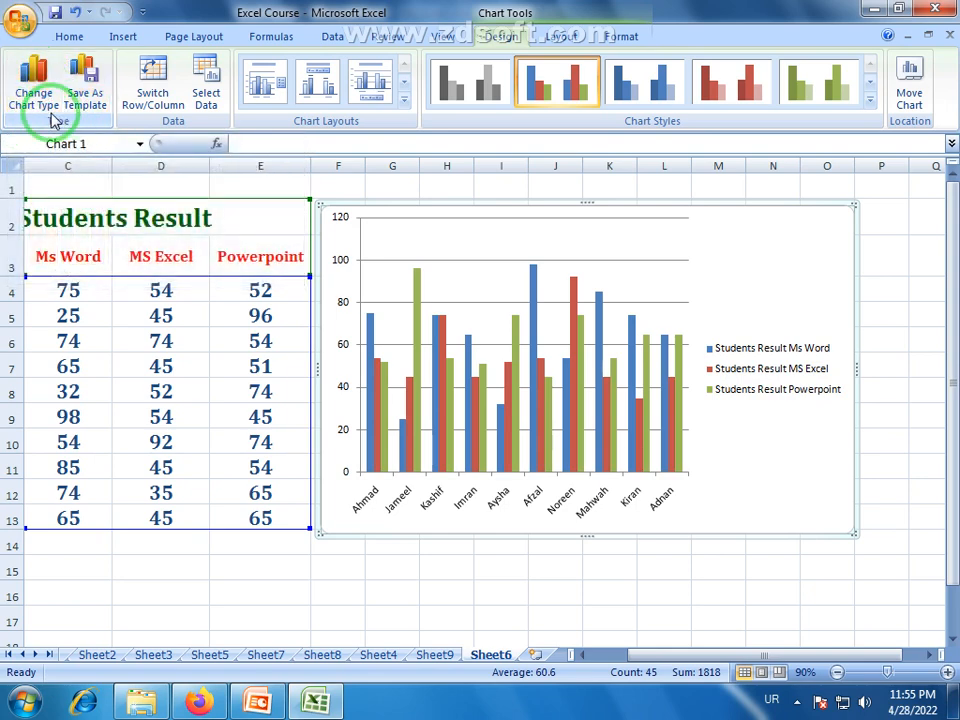
{"action": "left_click", "coordinate": [552, 468]}
{"action": "mouse_move", "coordinate": [447, 365]}
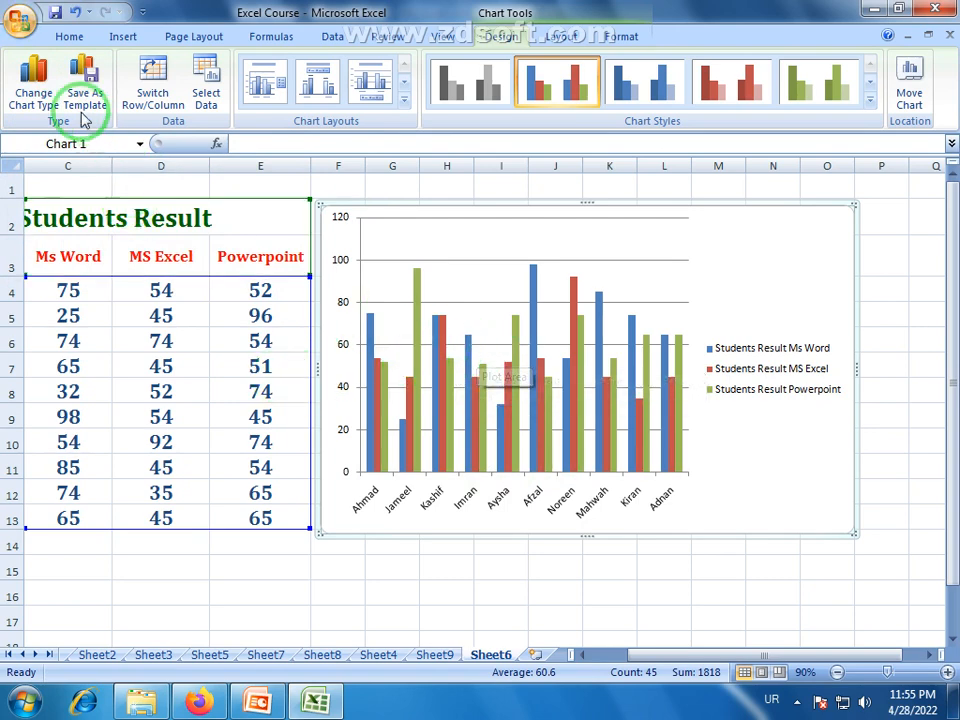
{"action": "left_click", "coordinate": [31, 98]}
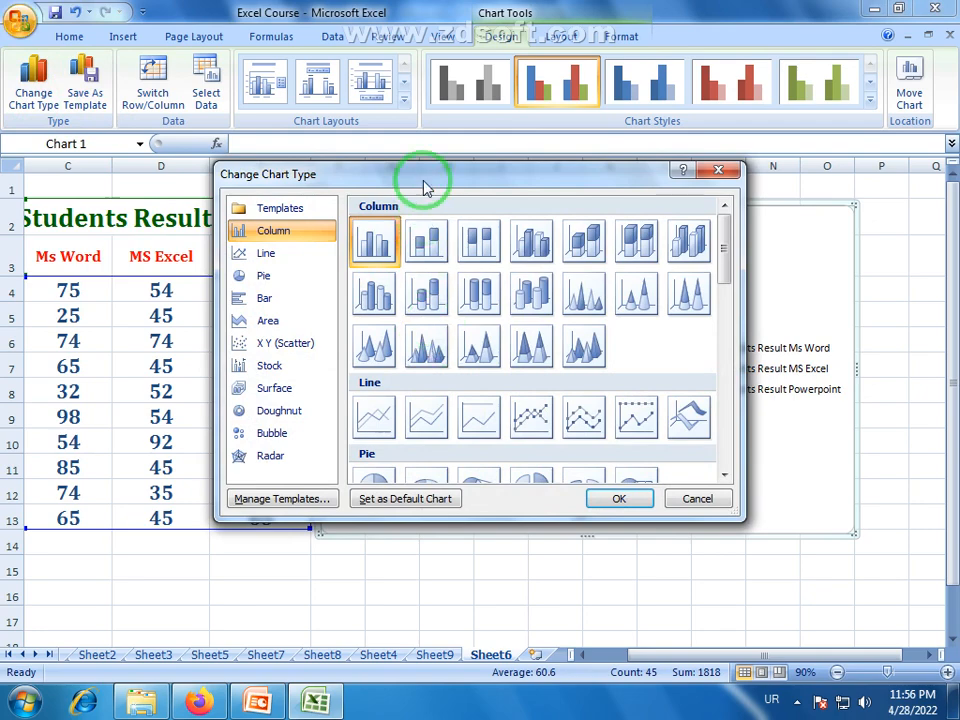
{"action": "left_click_drag", "start_coordinate": [426, 184], "coordinate": [497, 330]}
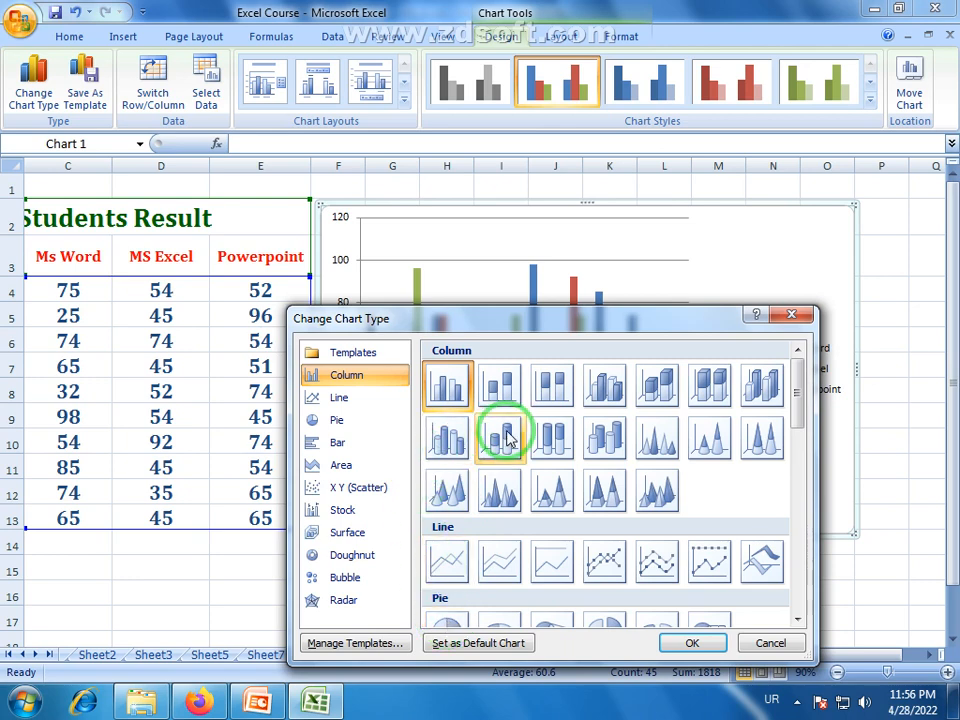
{"action": "left_click", "coordinate": [449, 444]}
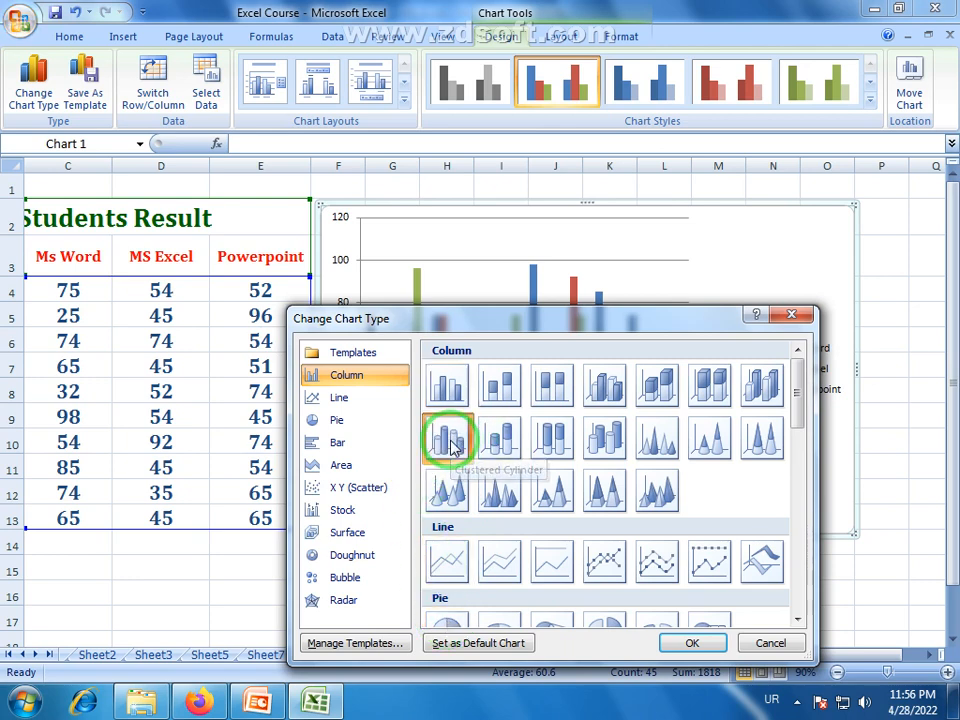
{"action": "left_click", "coordinate": [663, 648]}
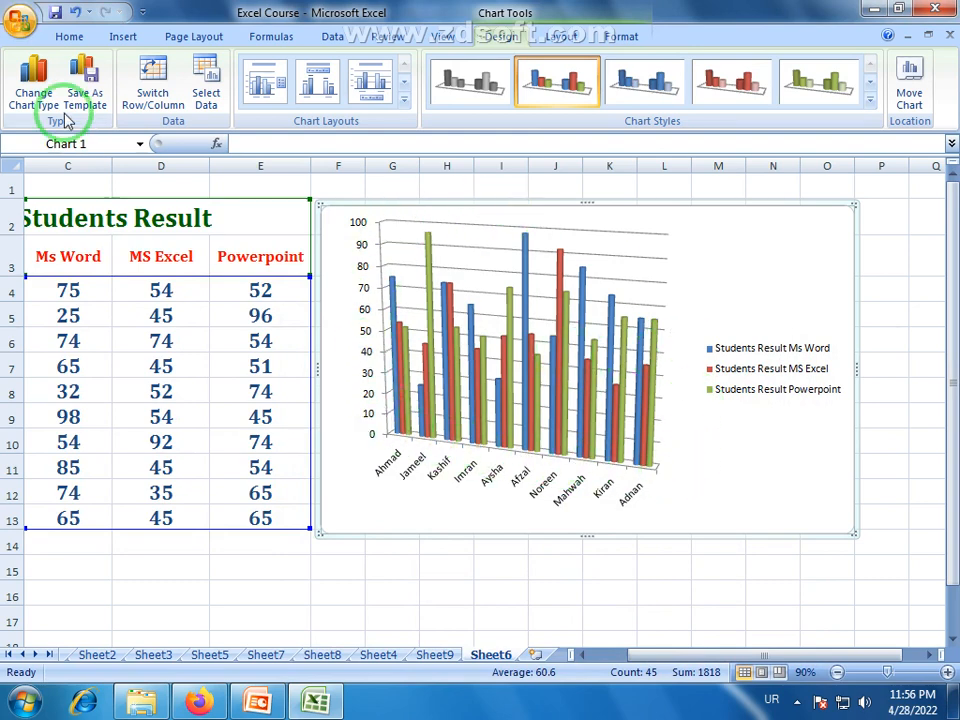
Change the chart from cylinders to the first, plain Line type.
{"action": "left_click", "coordinate": [38, 96]}
{"action": "left_click", "coordinate": [442, 562]}
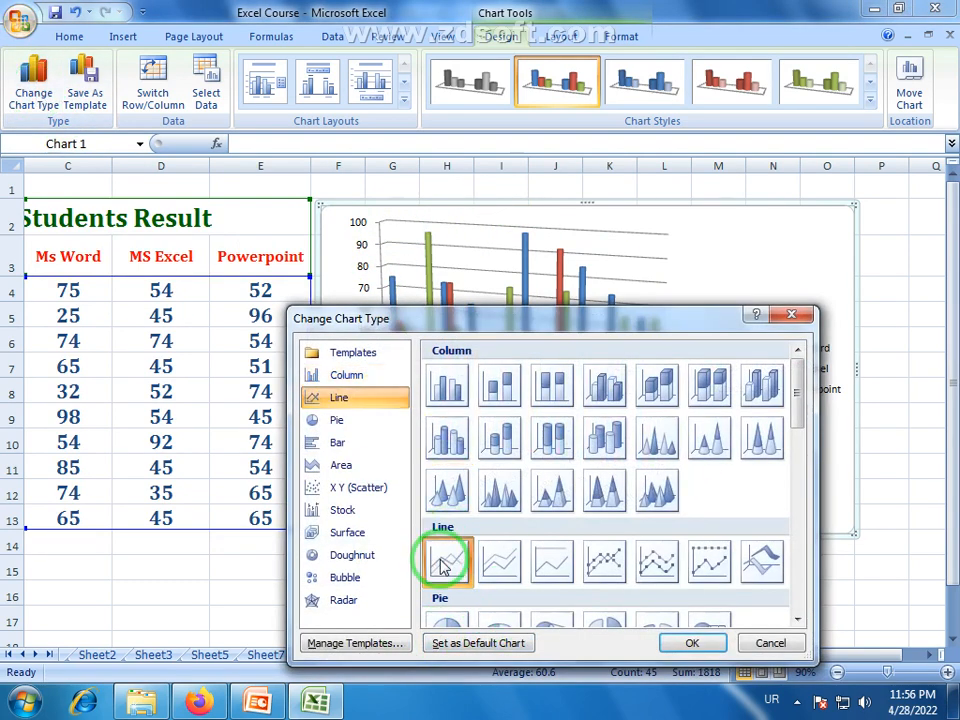
{"action": "left_click", "coordinate": [692, 641]}
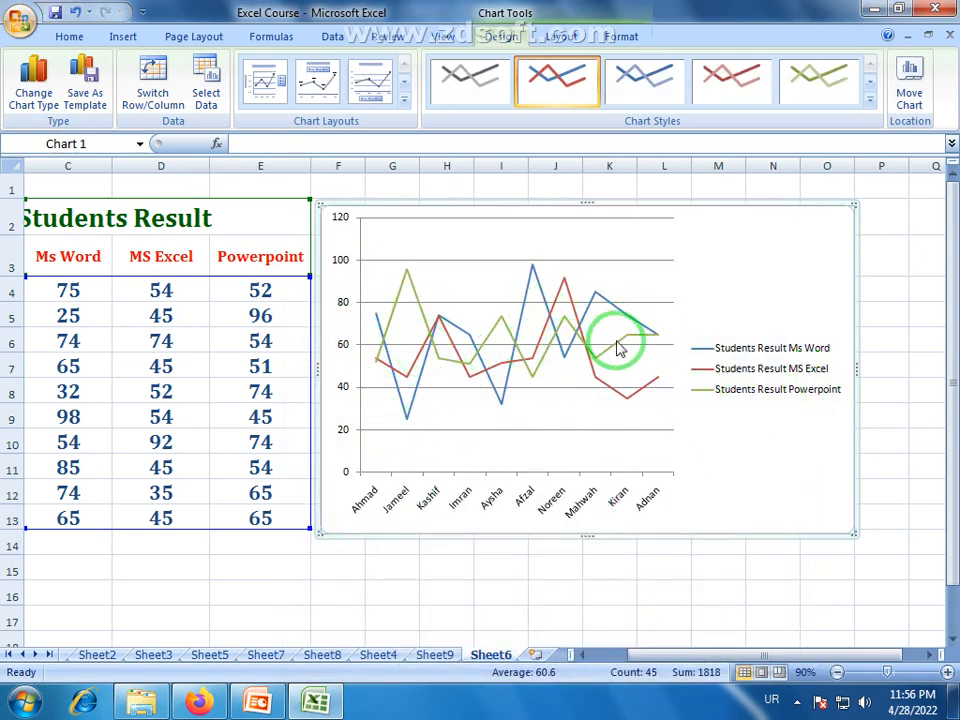
Change the line chart back to the Clustered Column type.
{"action": "left_click", "coordinate": [30, 95]}
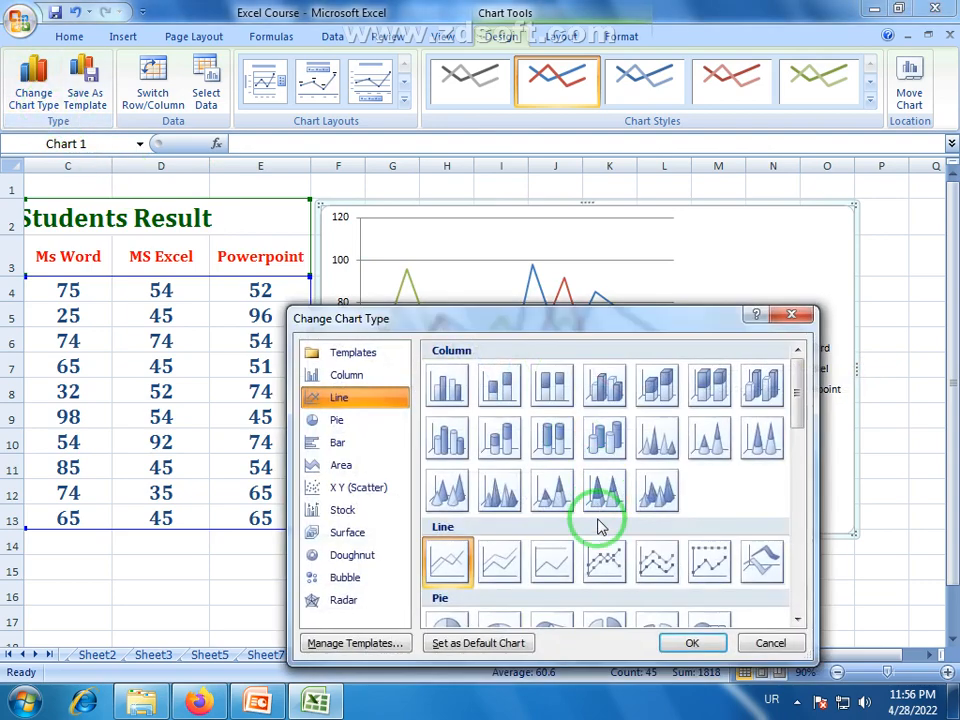
{"action": "mouse_move", "coordinate": [800, 398]}
{"action": "left_mouse_down"}
{"action": "mouse_move", "coordinate": [800, 525]}
{"action": "mouse_move", "coordinate": [806, 381]}
{"action": "left_mouse_up"}
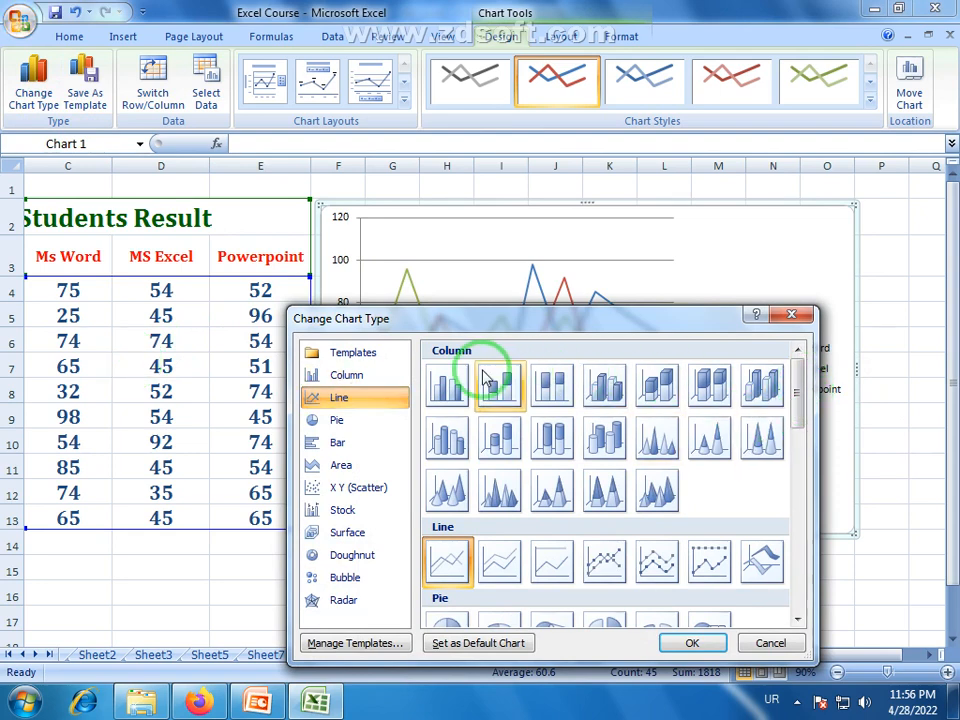
{"action": "left_click", "coordinate": [449, 386]}
{"action": "left_click", "coordinate": [705, 642]}
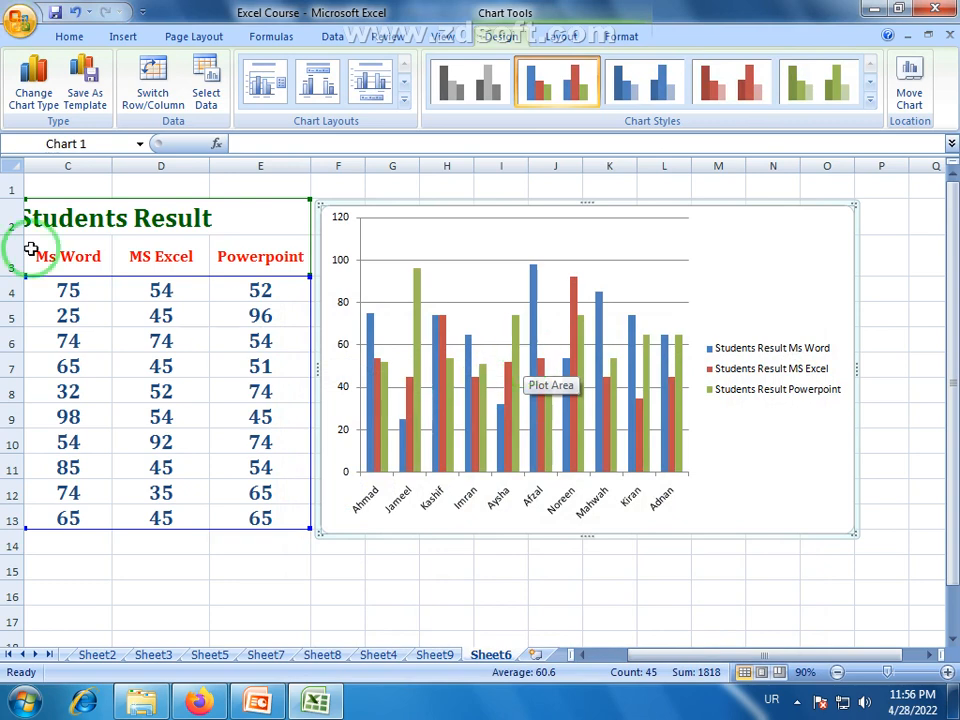
Start saving the column chart as a template, and cancel without saving it.
{"action": "left_click", "coordinate": [95, 103]}
{"action": "left_click", "coordinate": [555, 11]}
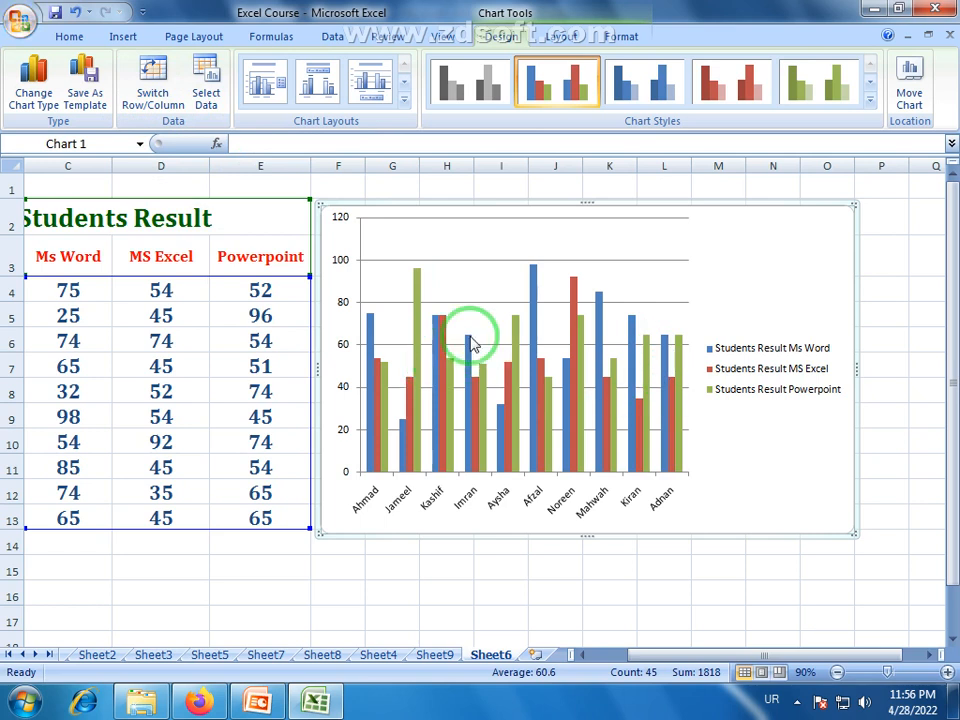
Switch the chart's rows and columns to group the marks by subject, and switch them back to group by student.
{"action": "left_click", "coordinate": [153, 72]}
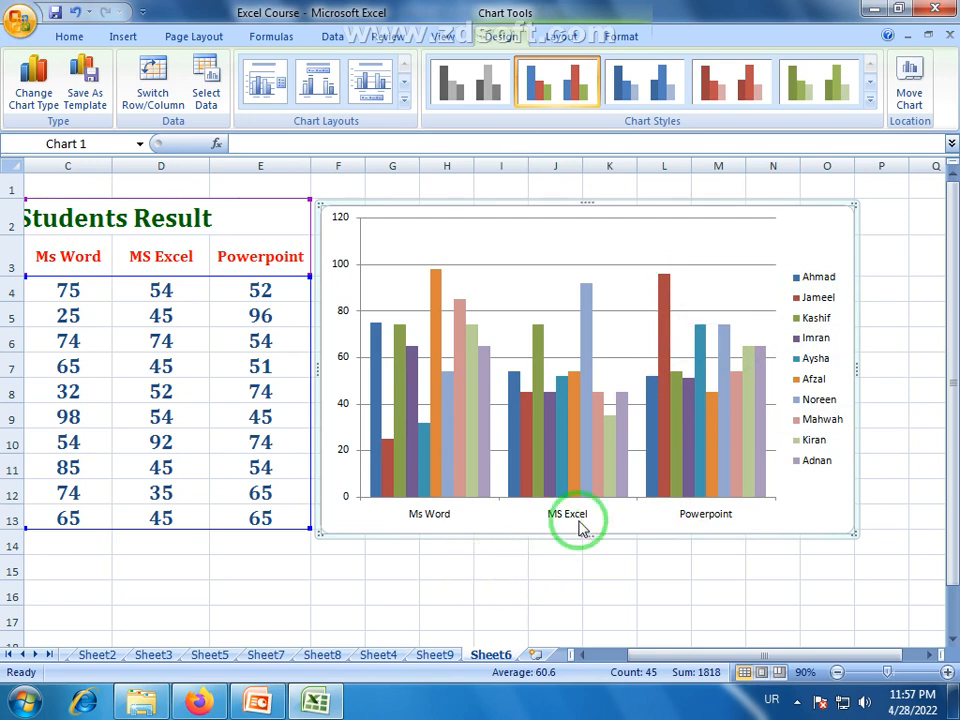
{"action": "mouse_move", "coordinate": [586, 291]}
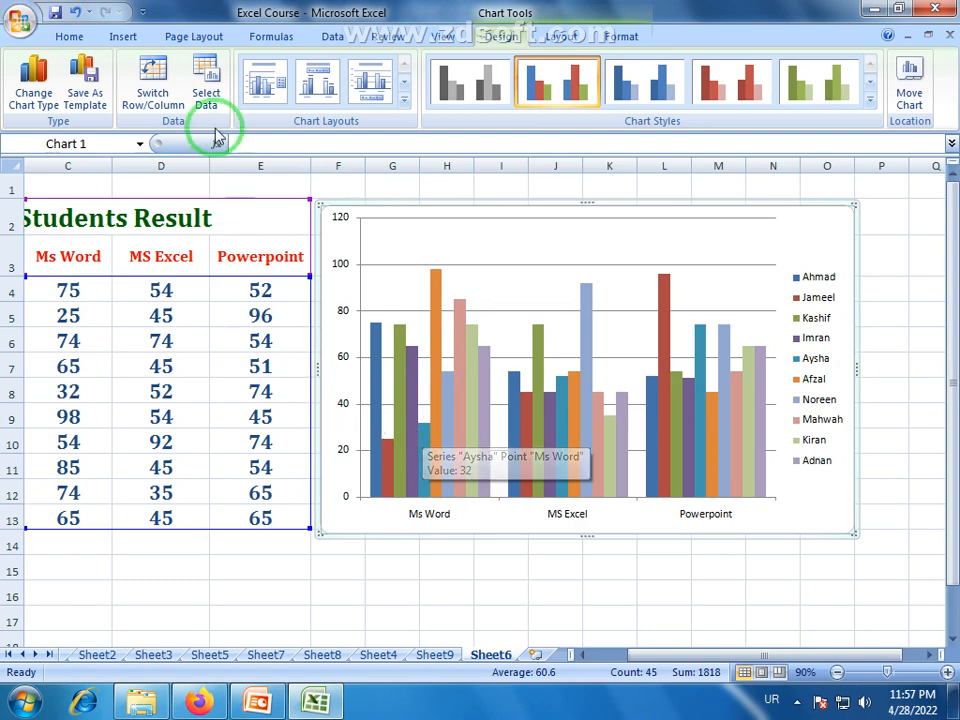
{"action": "left_click", "coordinate": [148, 96]}
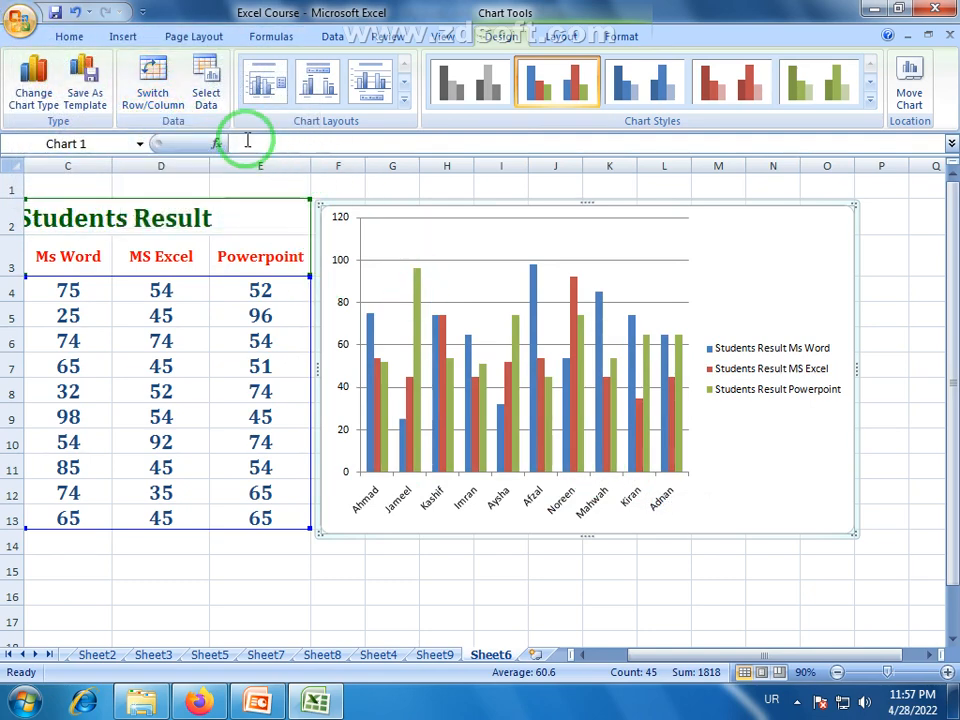
Try B3:D13 as the chart's data range, reselect B2:E13, and cancel the data source selection.
{"action": "left_click", "coordinate": [210, 93]}
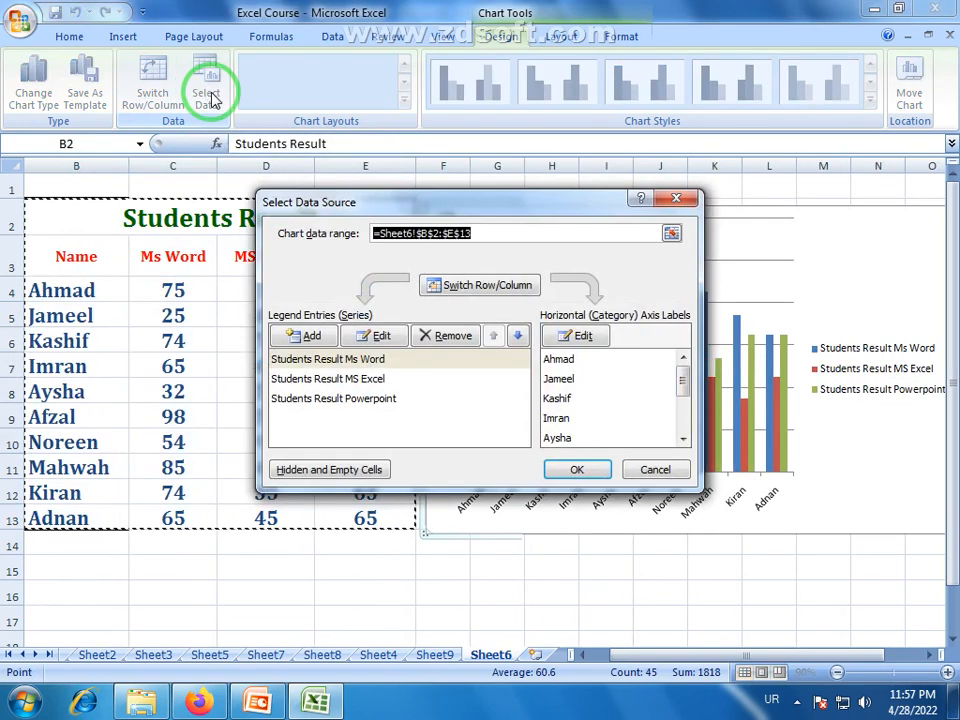
{"action": "left_click_drag", "start_coordinate": [388, 205], "coordinate": [555, 199]}
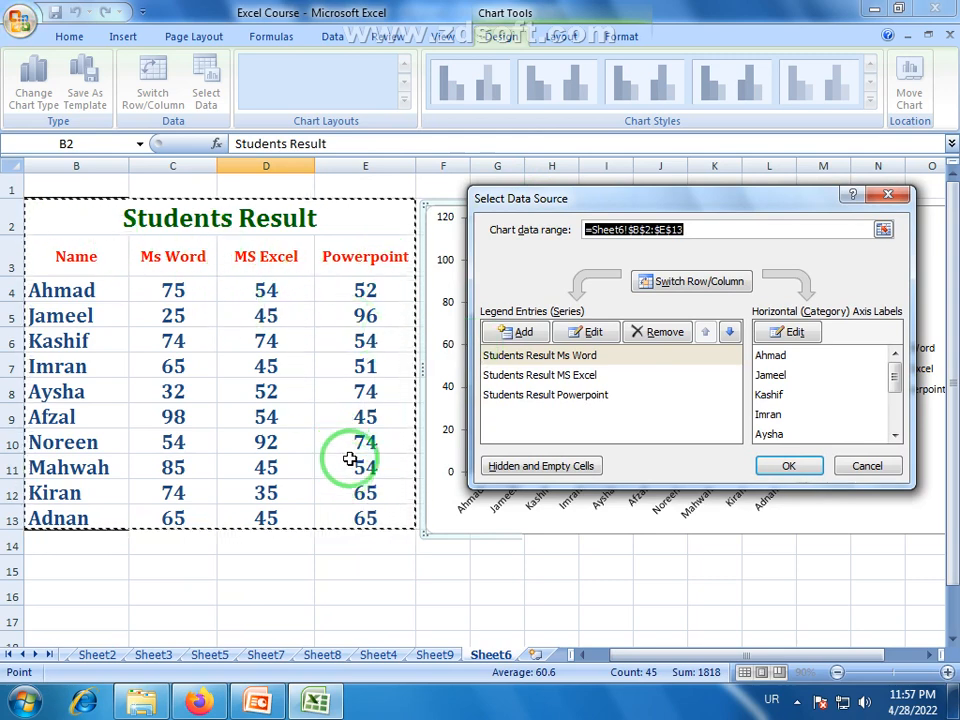
{"action": "left_click_drag", "start_coordinate": [76, 218], "coordinate": [306, 521]}
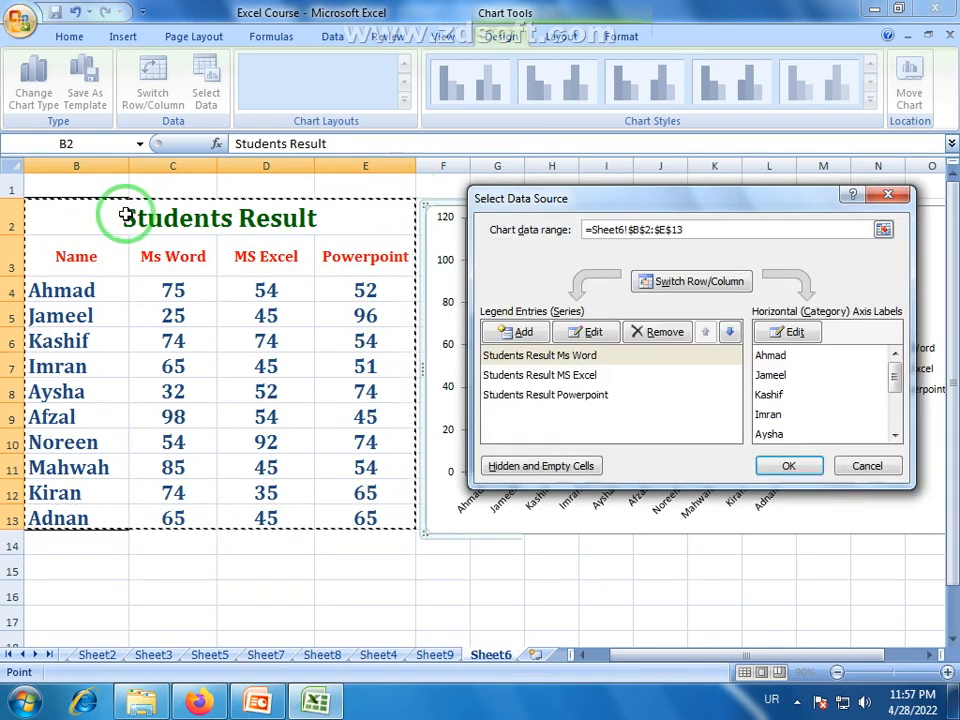
{"action": "left_click", "coordinate": [81, 216]}
{"action": "left_click_drag", "start_coordinate": [49, 495], "coordinate": [262, 255]}
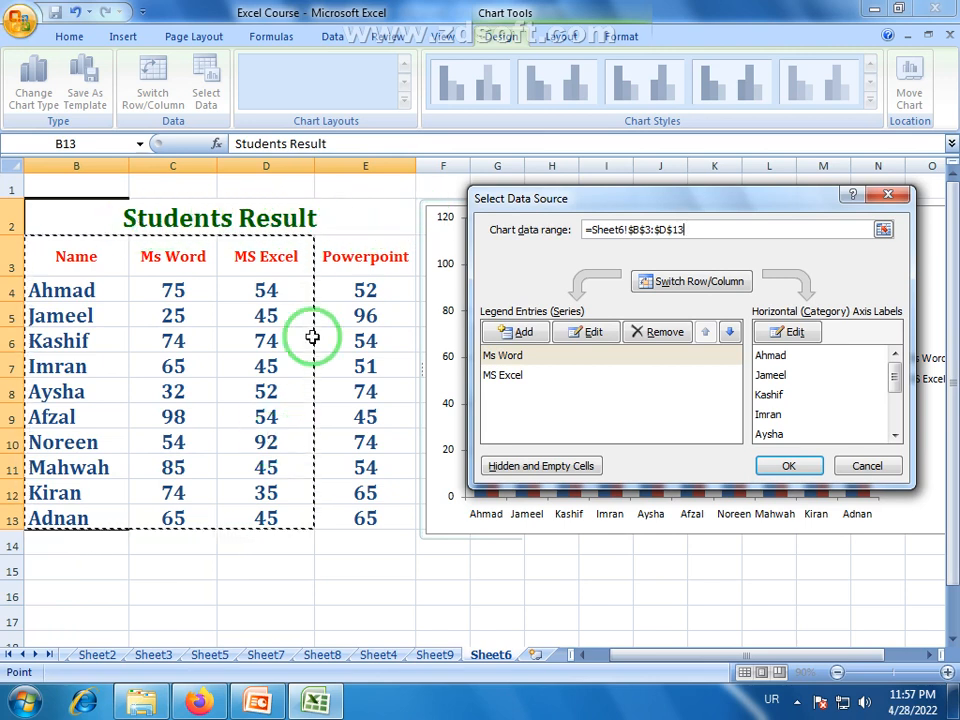
{"action": "left_click_drag", "start_coordinate": [62, 222], "coordinate": [297, 468]}
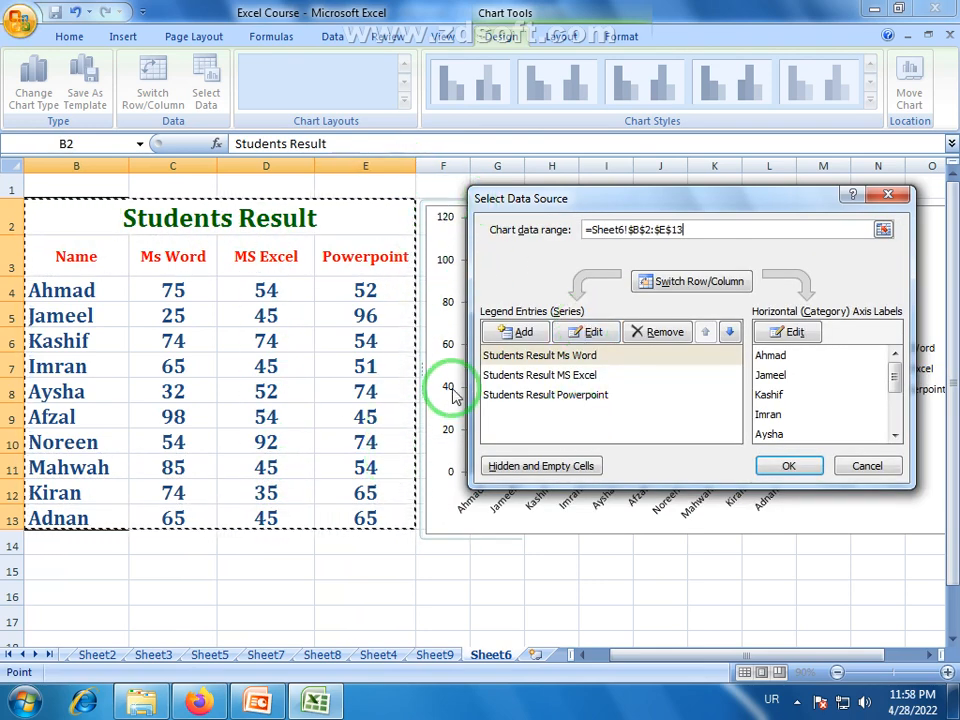
{"action": "left_click", "coordinate": [867, 466]}
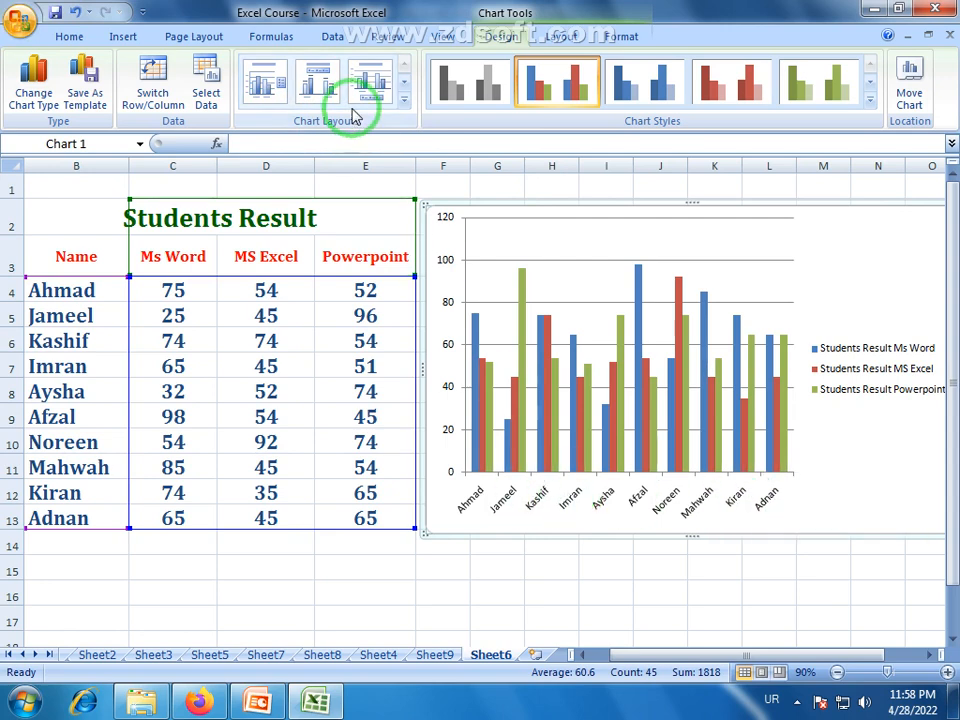
Try chart Layouts 1, 2 and 4, and apply Layout 5 with the data table under the columns.
{"action": "left_click", "coordinate": [267, 85]}
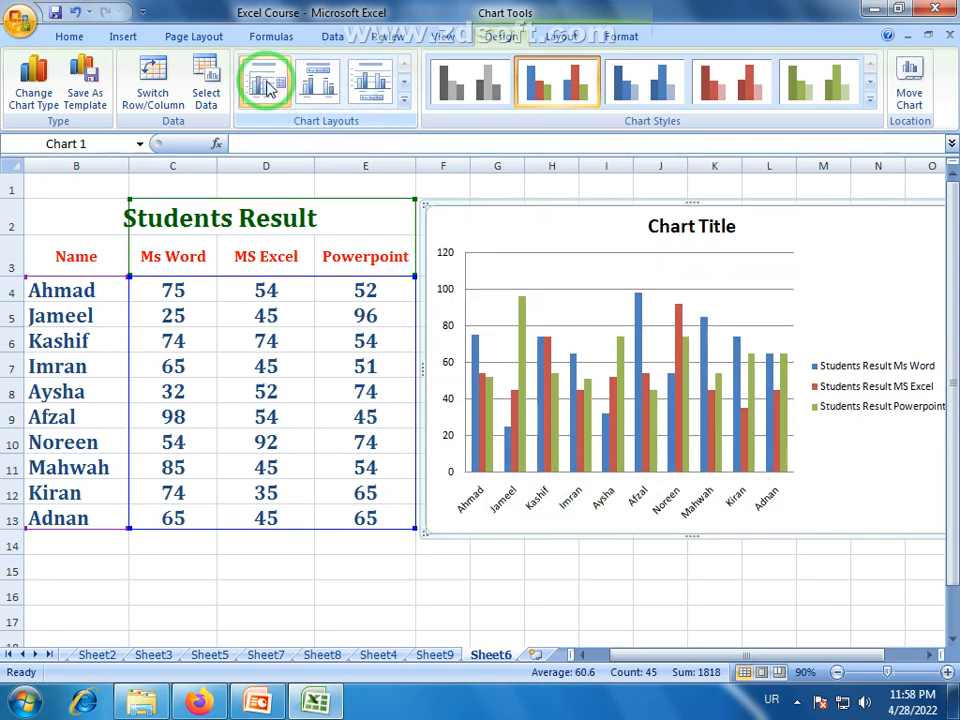
{"action": "left_click", "coordinate": [705, 230]}
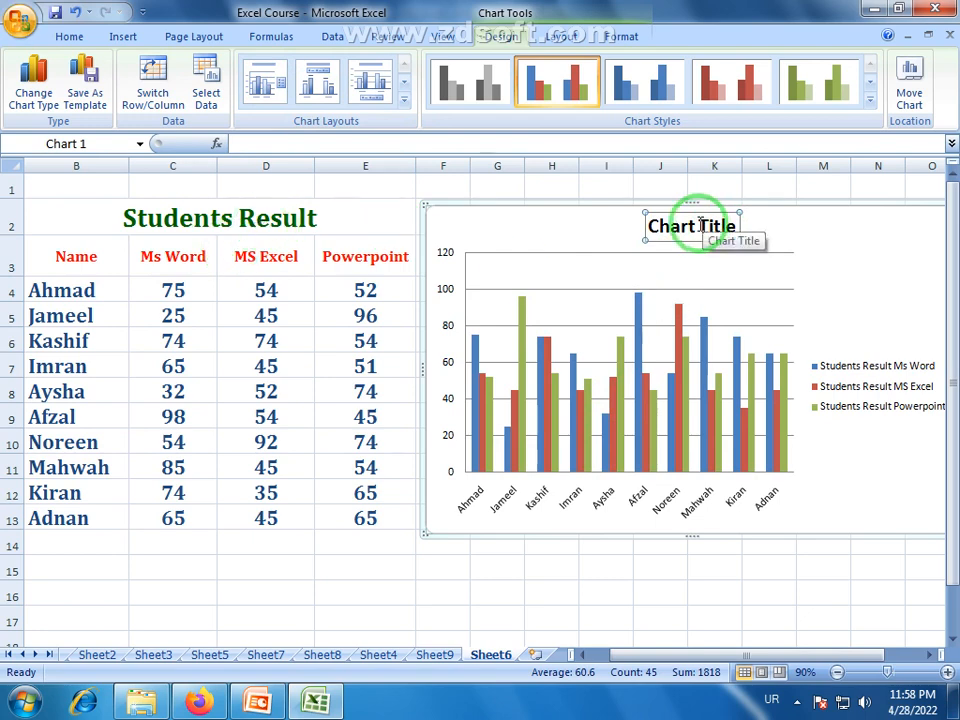
{"action": "left_click", "coordinate": [321, 84]}
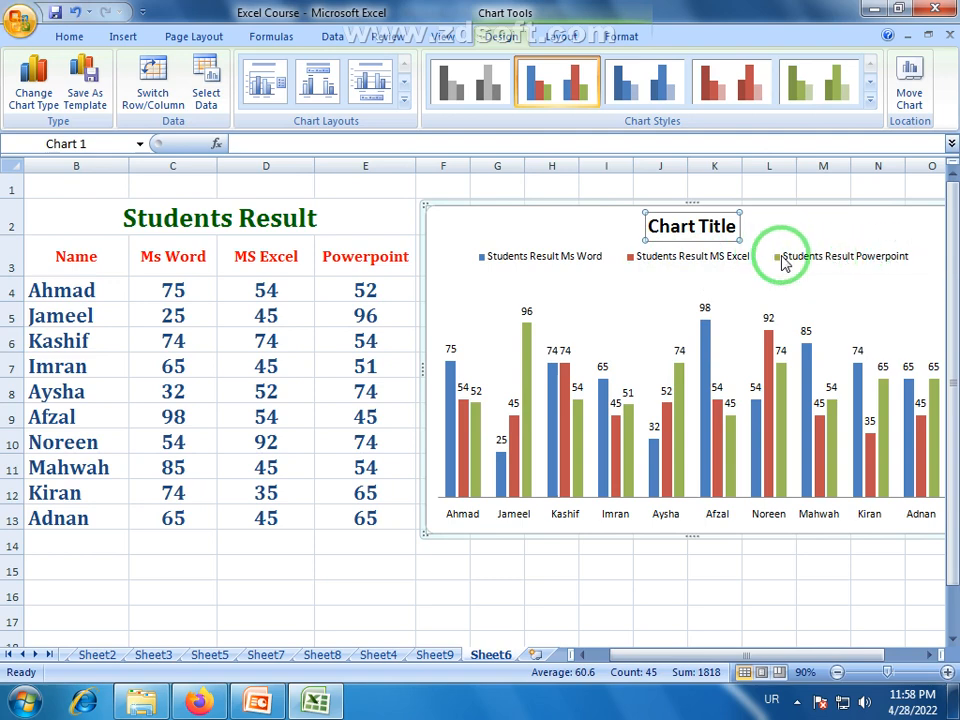
{"action": "left_click", "coordinate": [404, 100]}
{"action": "left_click", "coordinate": [255, 143]}
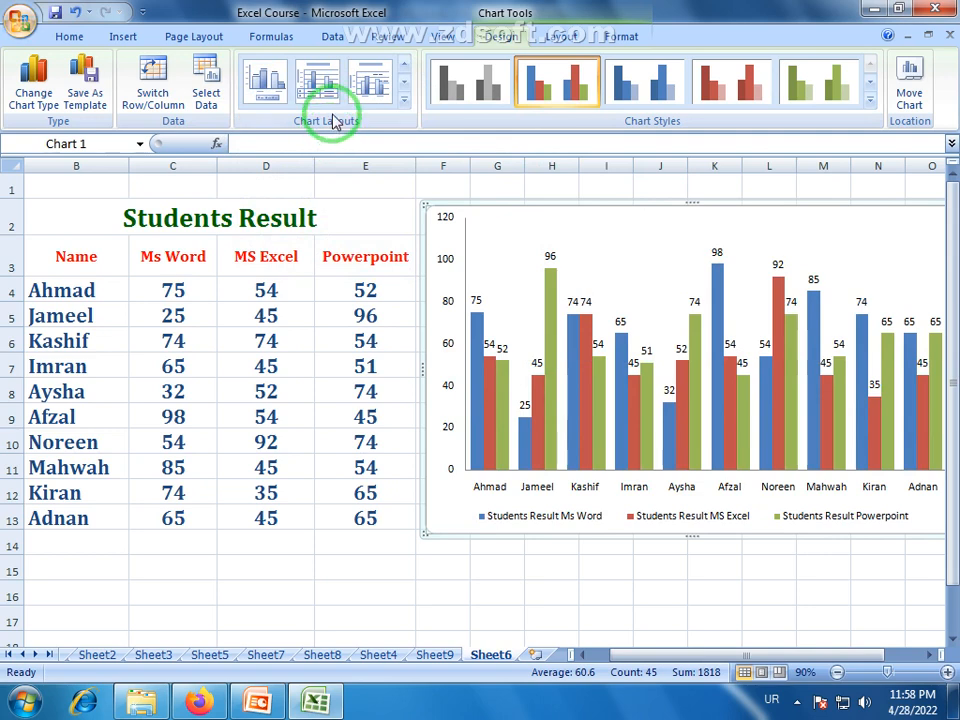
{"action": "left_click", "coordinate": [404, 100]}
{"action": "left_click", "coordinate": [328, 130]}
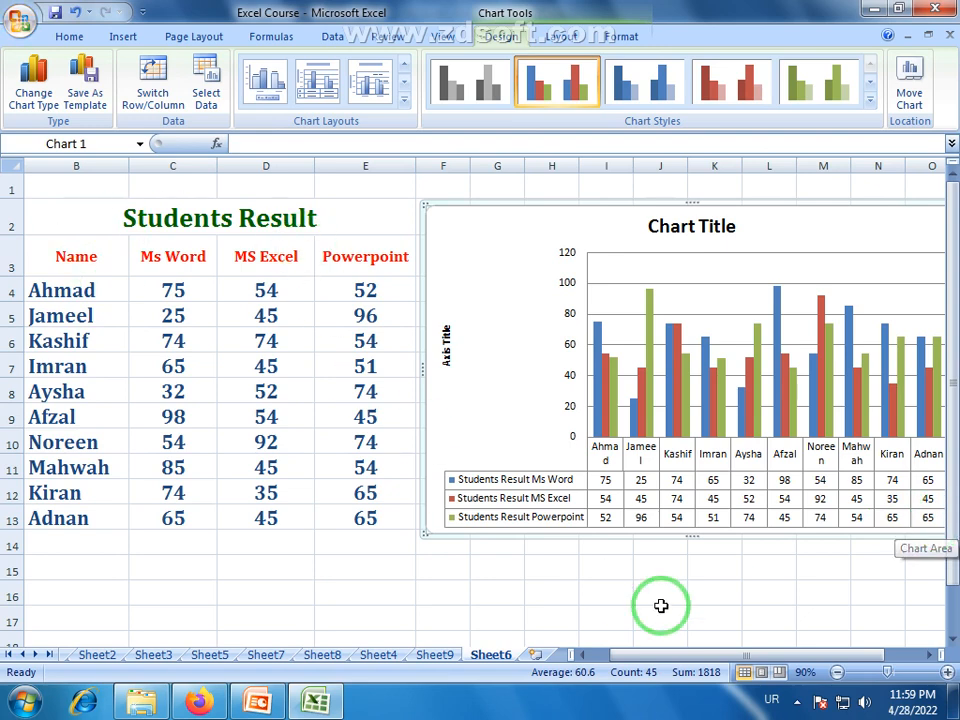
Try chart Layouts 9, 8, 10, 7 and 4 one after another, and return to Layout 5 with the data table.
{"action": "left_click", "coordinate": [401, 103]}
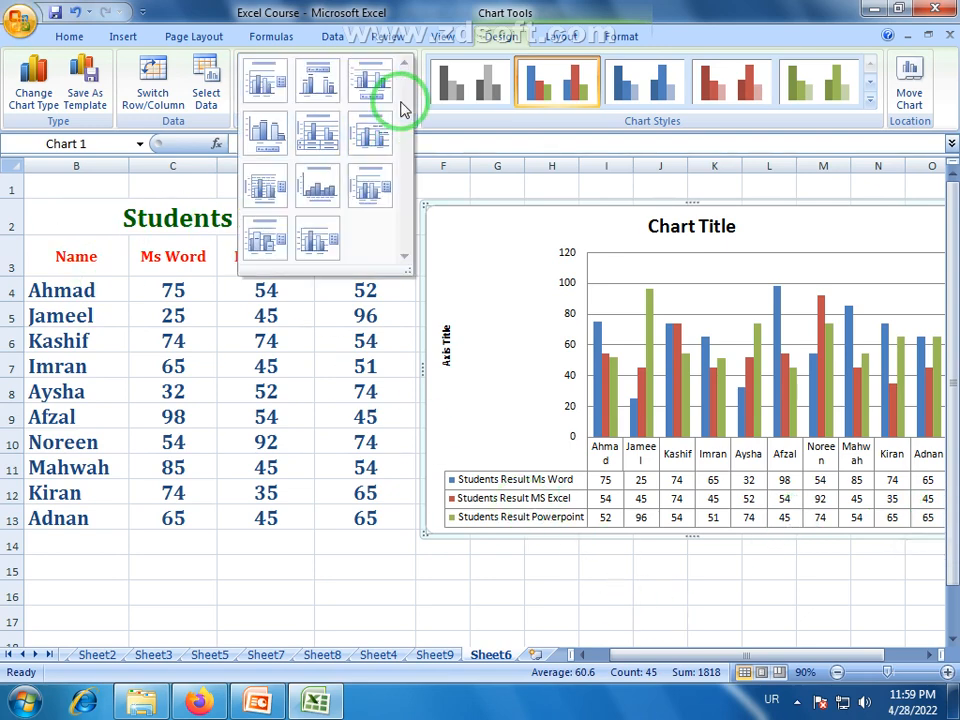
{"action": "left_click", "coordinate": [367, 177]}
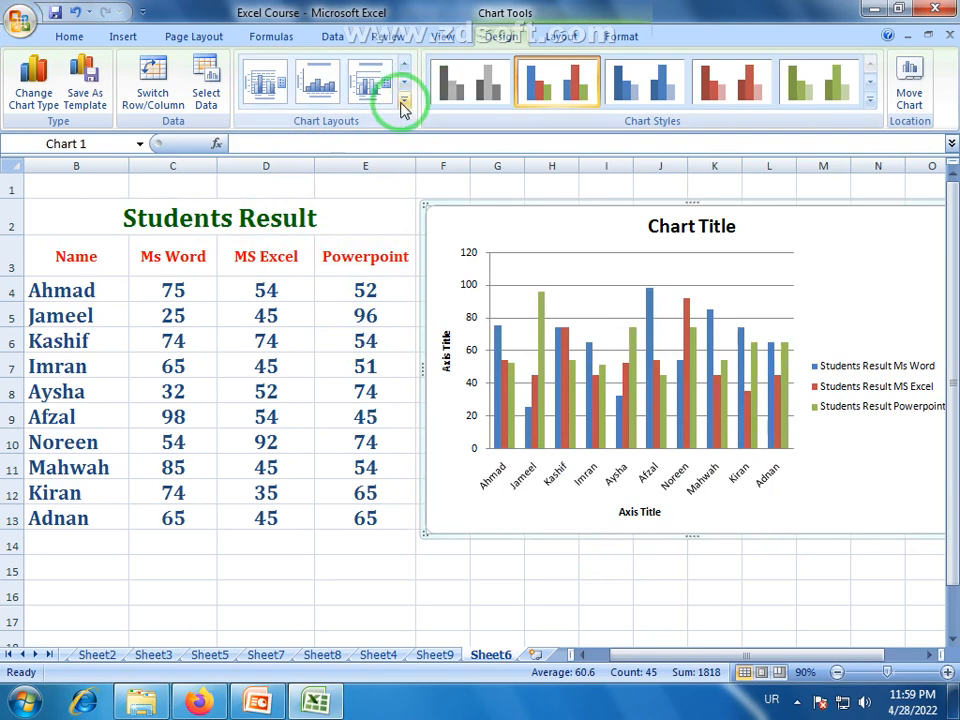
{"action": "left_click", "coordinate": [404, 106]}
{"action": "left_click", "coordinate": [321, 189]}
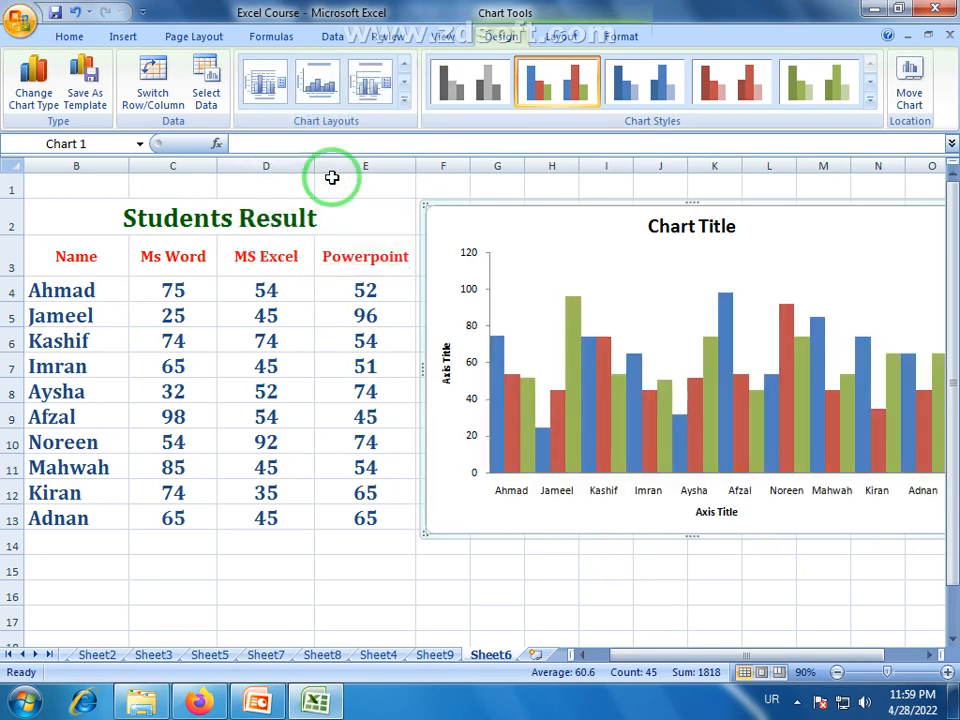
{"action": "left_click", "coordinate": [404, 100]}
{"action": "left_click", "coordinate": [265, 227]}
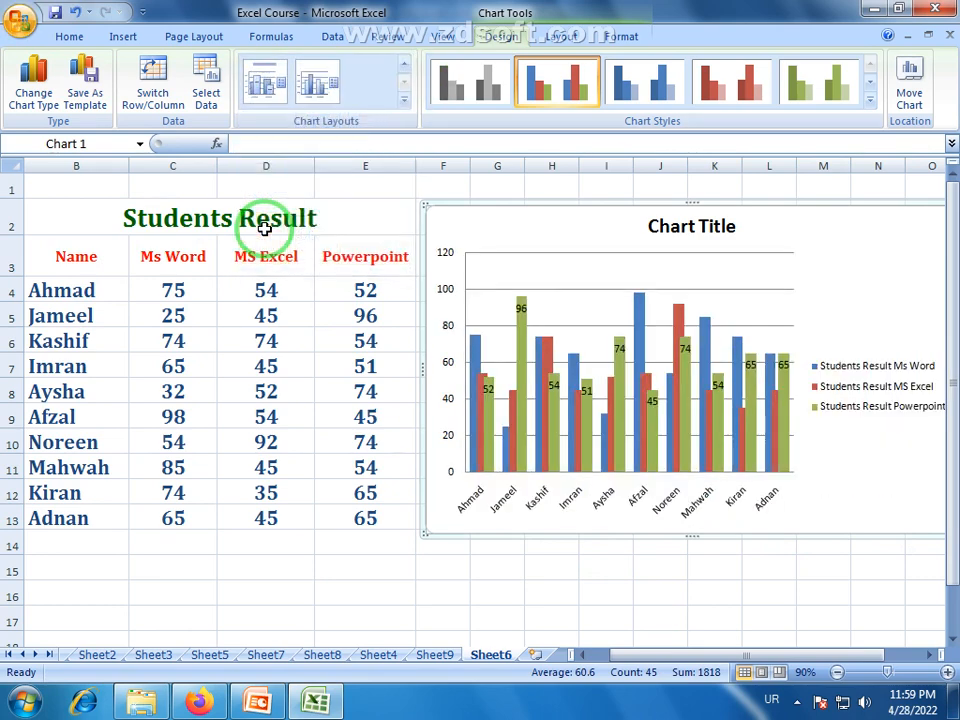
{"action": "left_click", "coordinate": [403, 101]}
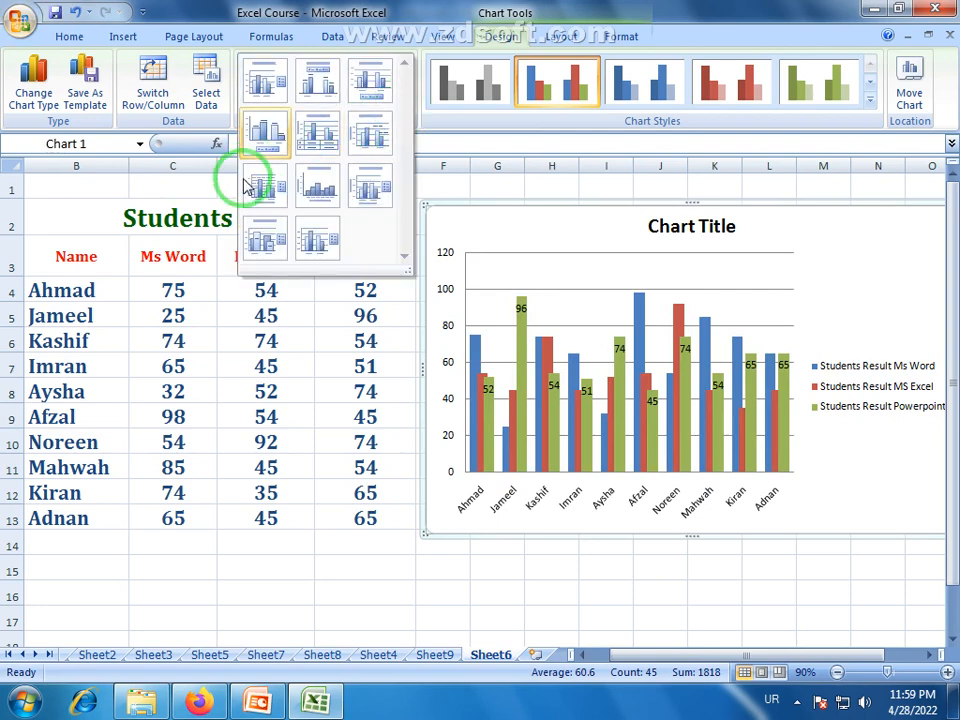
{"action": "left_click", "coordinate": [245, 185]}
{"action": "left_click", "coordinate": [403, 100]}
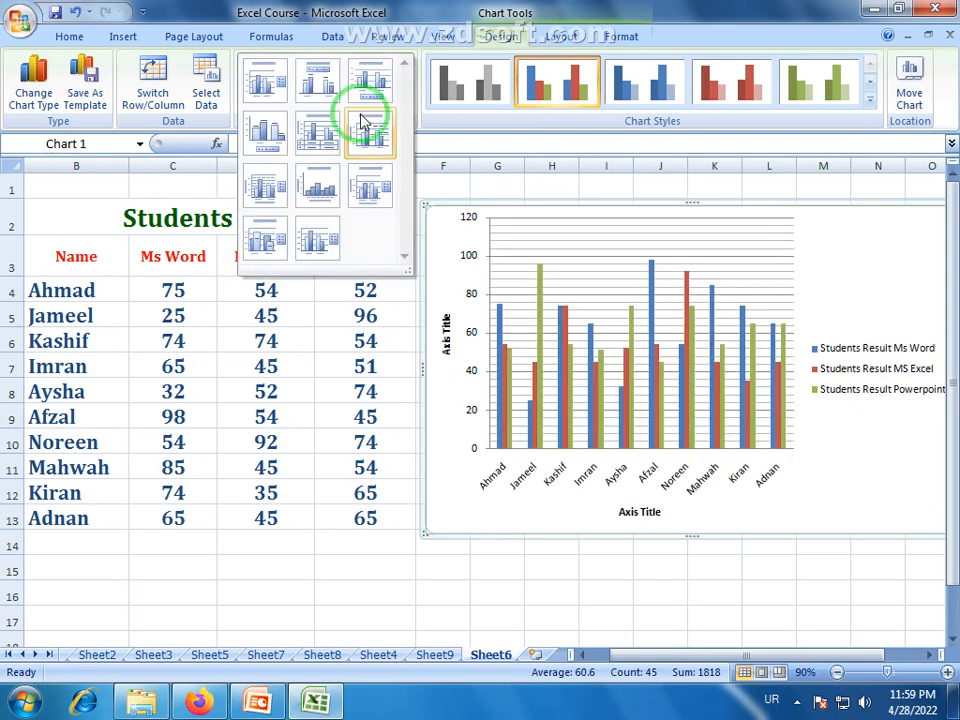
{"action": "left_click", "coordinate": [274, 133]}
{"action": "left_click", "coordinate": [402, 100]}
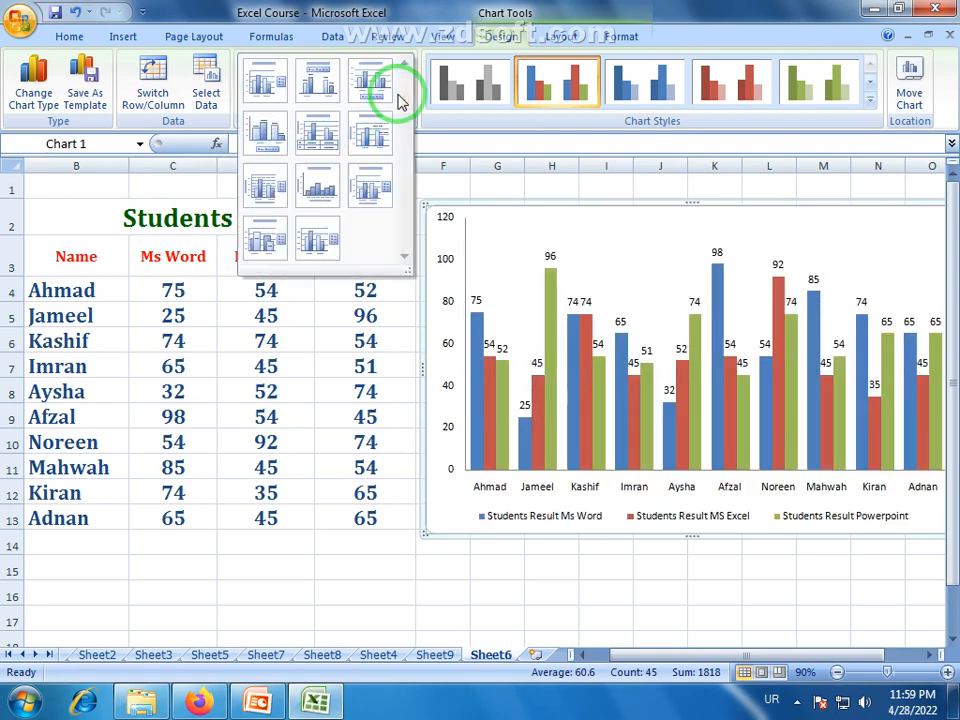
{"action": "left_click", "coordinate": [317, 133]}
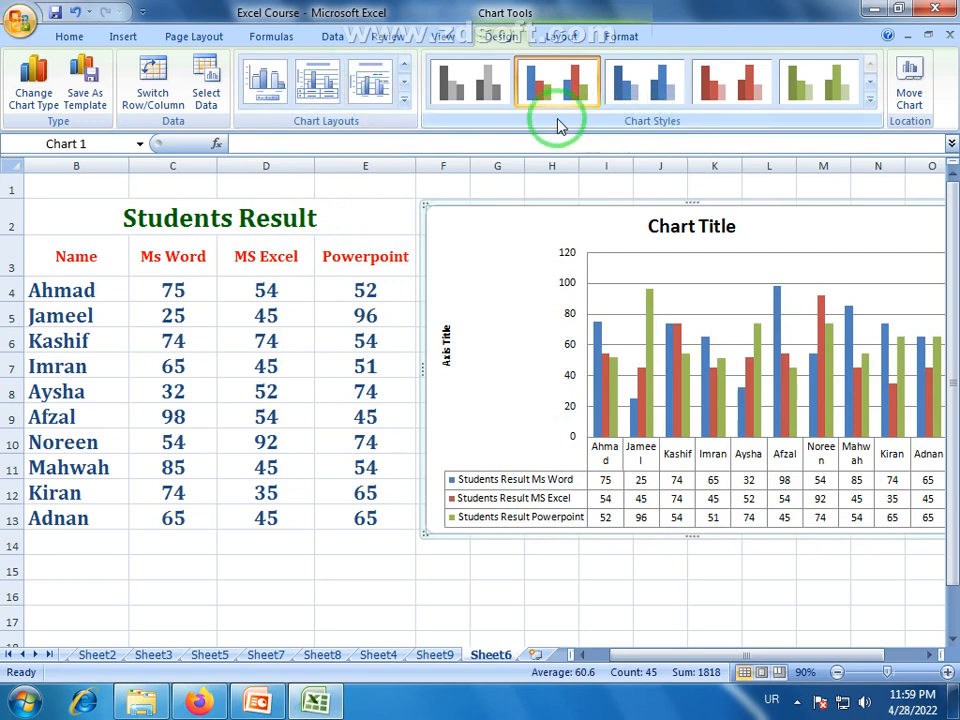
Try the flat blue, red and green chart styles, and apply the beveled multicolour style in blue, red and green.
{"action": "left_click", "coordinate": [657, 92]}
{"action": "left_click", "coordinate": [745, 85]}
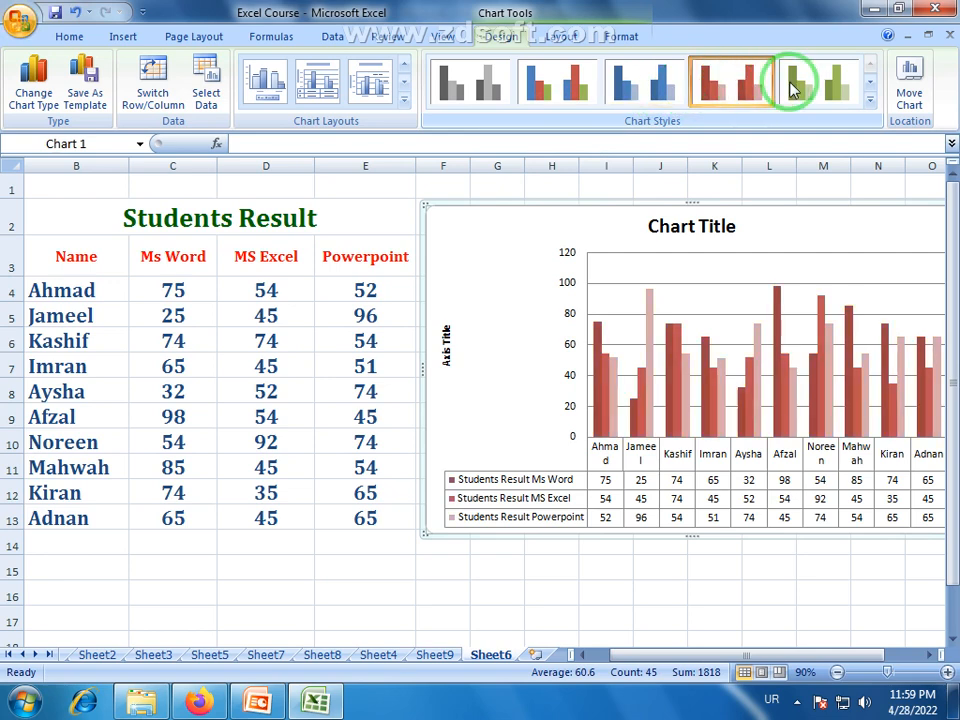
{"action": "left_click", "coordinate": [830, 92]}
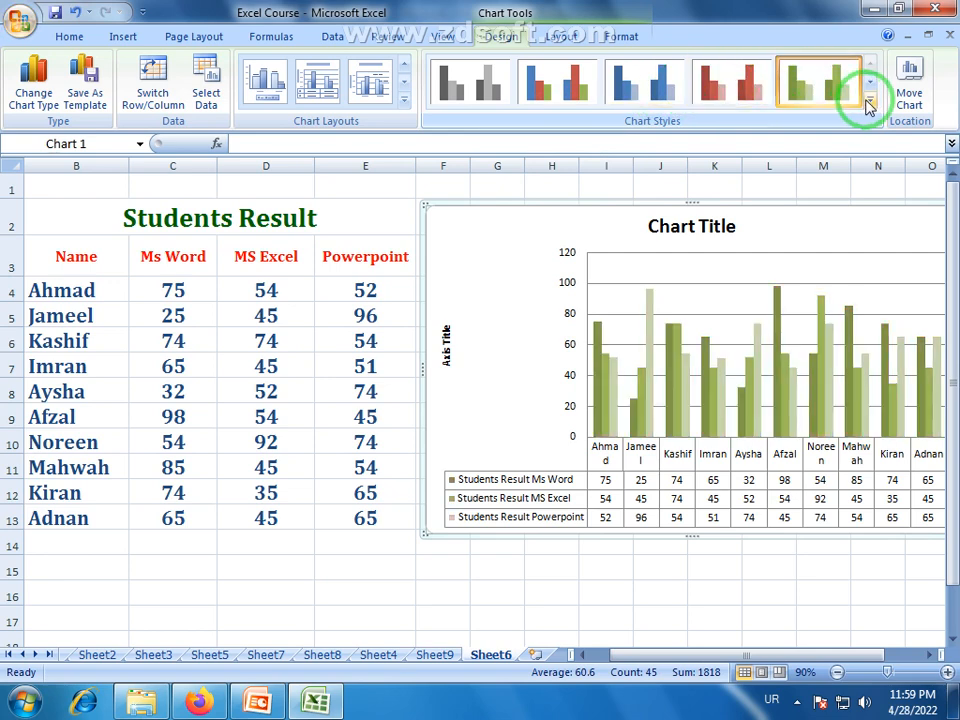
{"action": "left_click", "coordinate": [868, 102]}
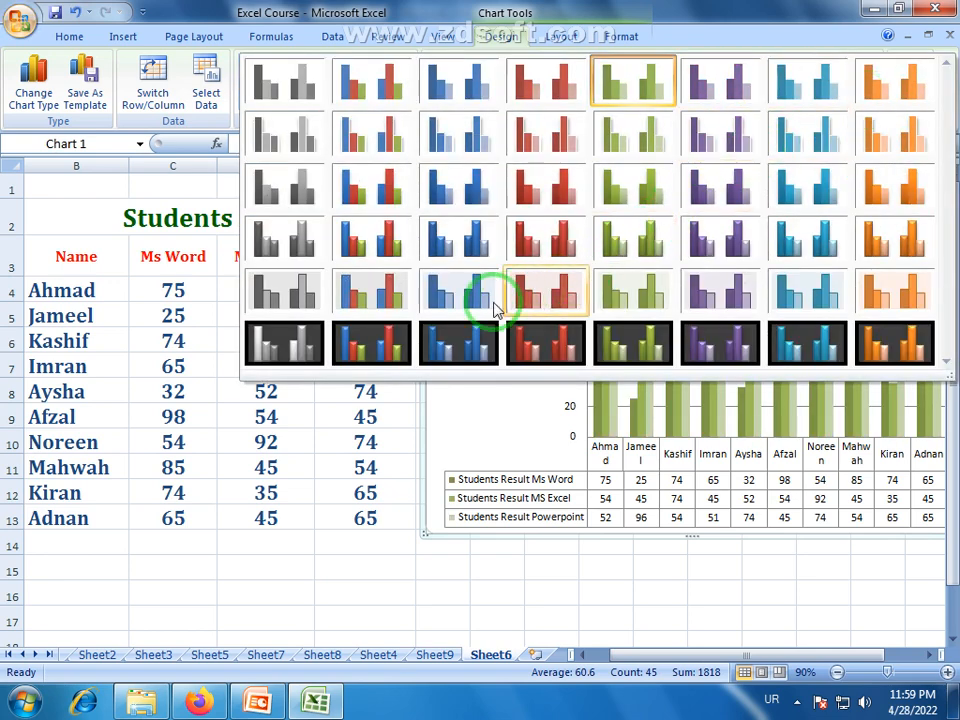
{"action": "left_click", "coordinate": [377, 240]}
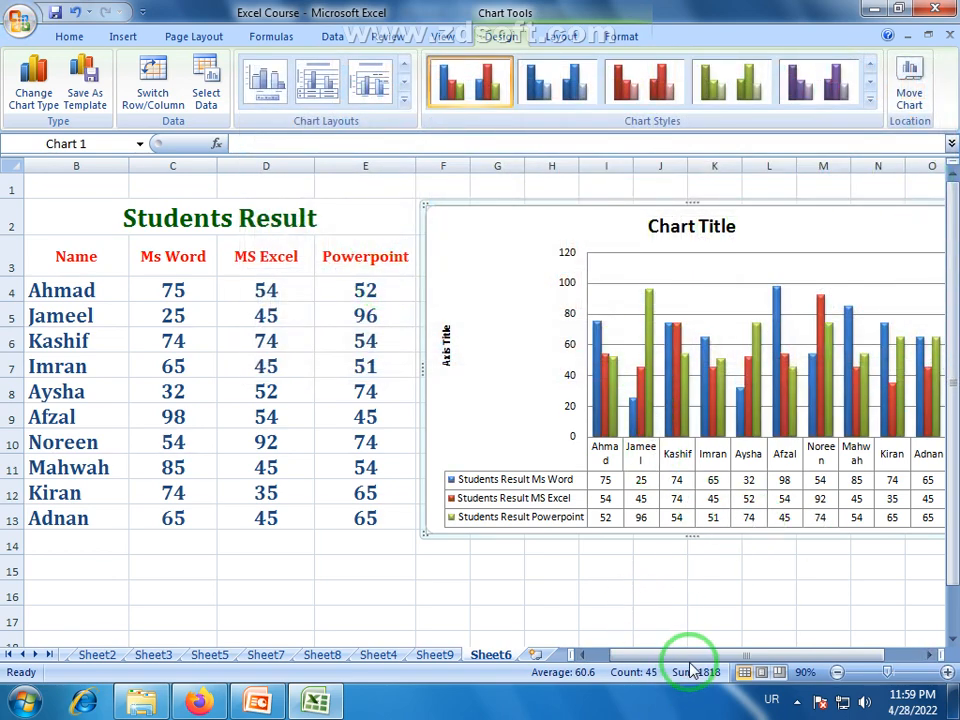
View the Move Chart options and the list of sheets the chart can be placed in, and cancel the move.
{"action": "left_click_drag", "start_coordinate": [689, 658], "coordinate": [753, 660]}
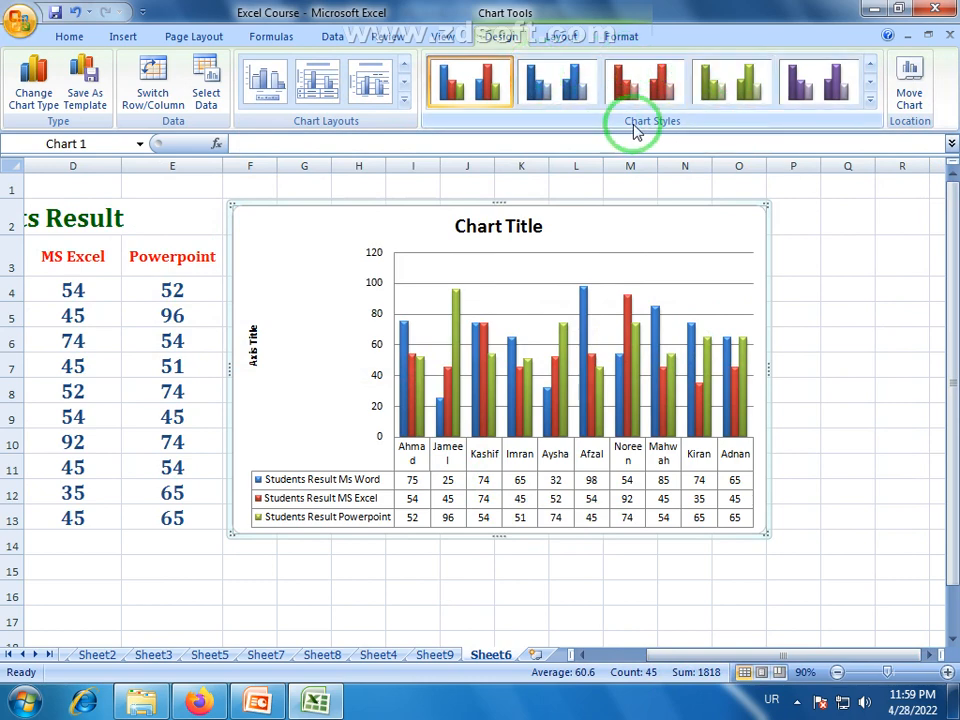
{"action": "left_click", "coordinate": [910, 90]}
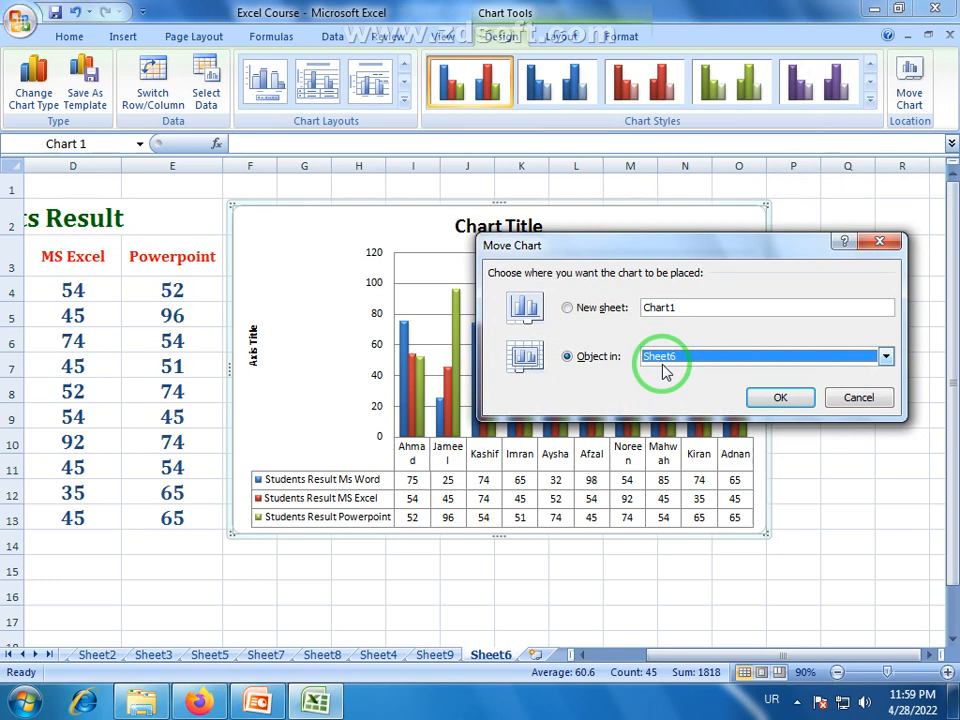
{"action": "left_click", "coordinate": [886, 356]}
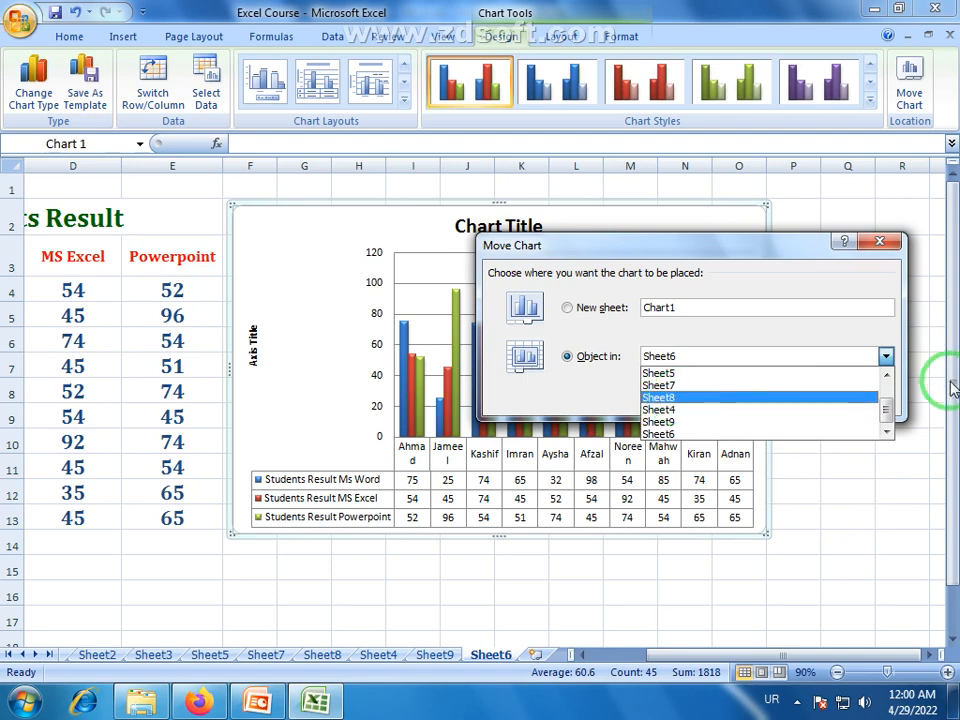
{"action": "left_click", "coordinate": [885, 246]}
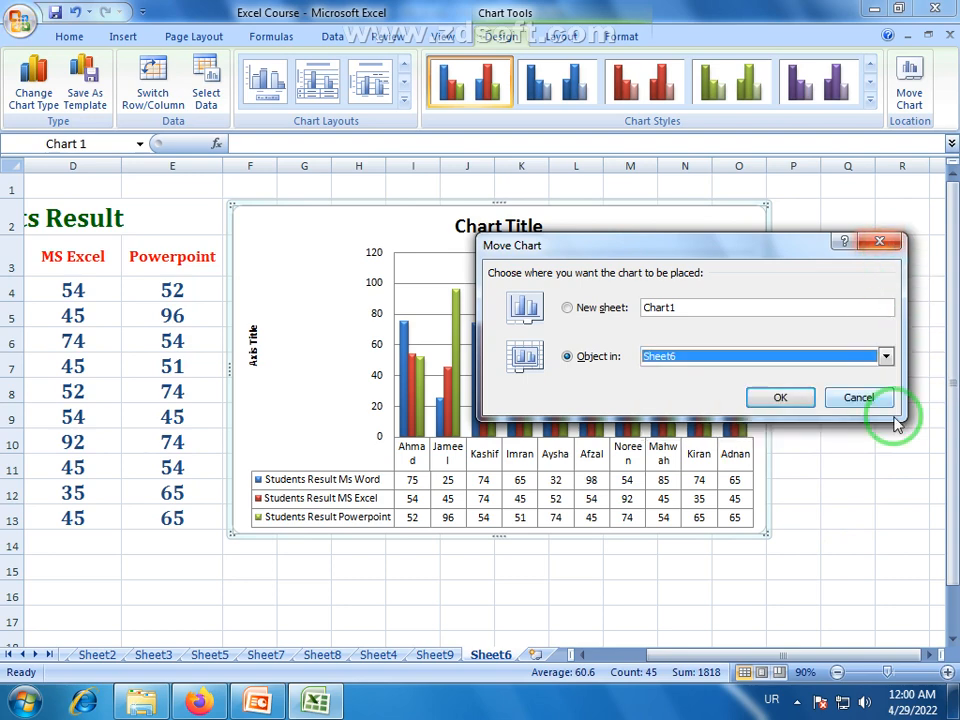
{"action": "left_click", "coordinate": [860, 398]}
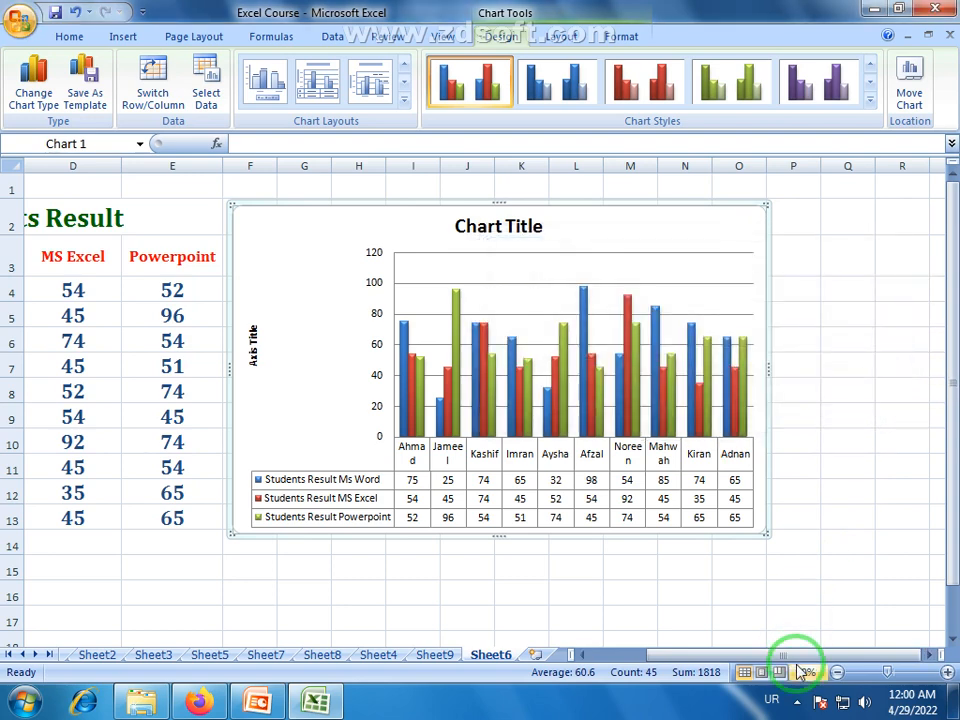
{"action": "left_click_drag", "start_coordinate": [797, 660], "coordinate": [729, 643]}
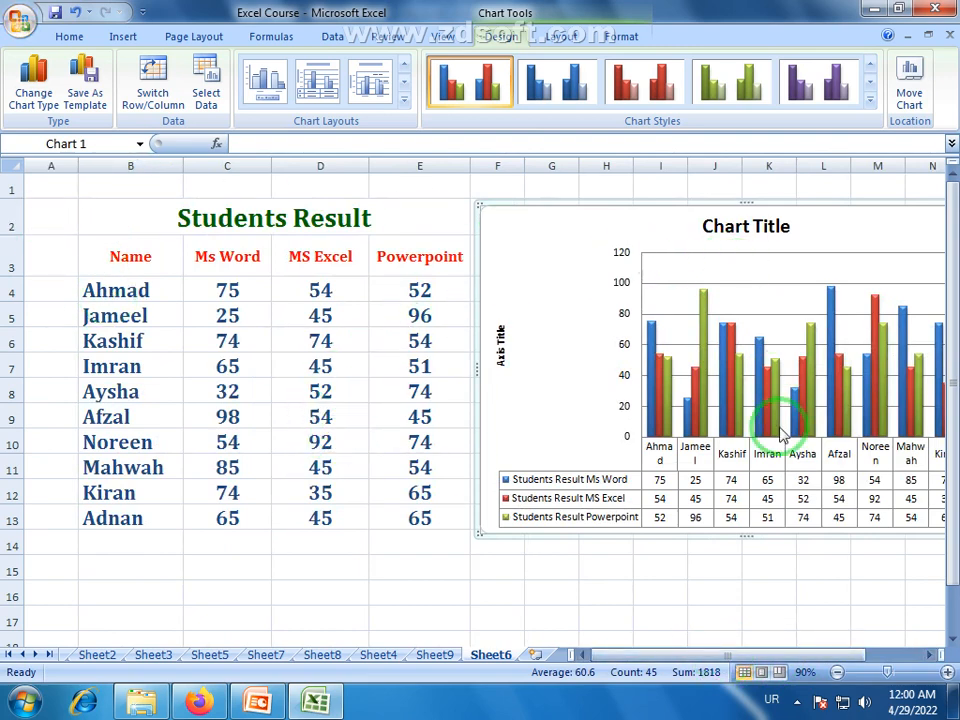
Look through the chart's layout and format tools, including the Shape Fill colours, and return to the chart design options.
{"action": "mouse_move", "coordinate": [726, 360]}
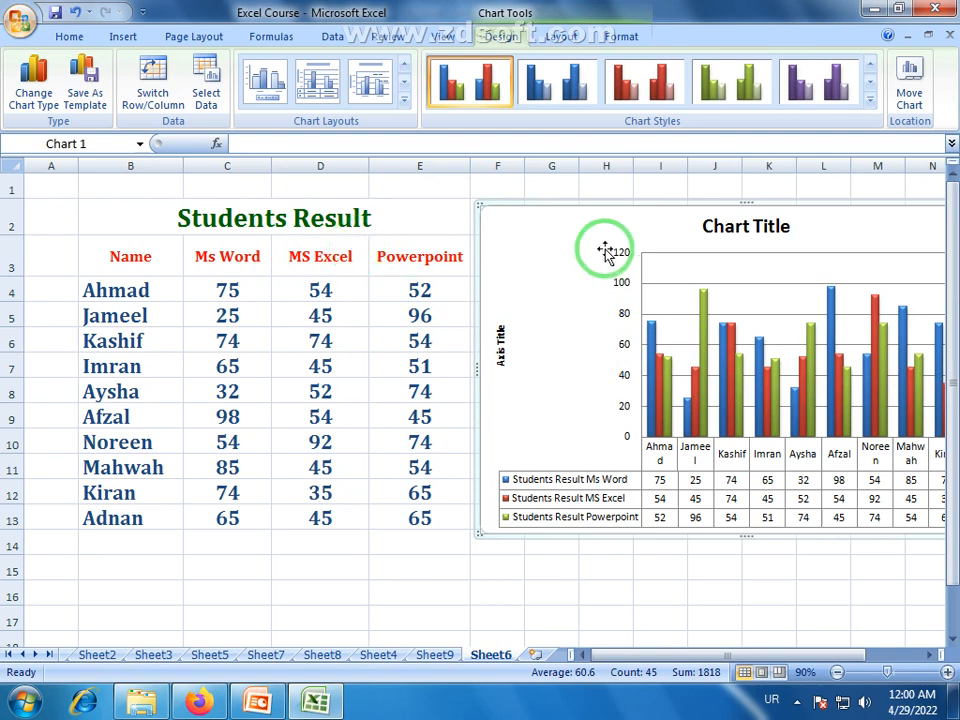
{"action": "left_click", "coordinate": [561, 37]}
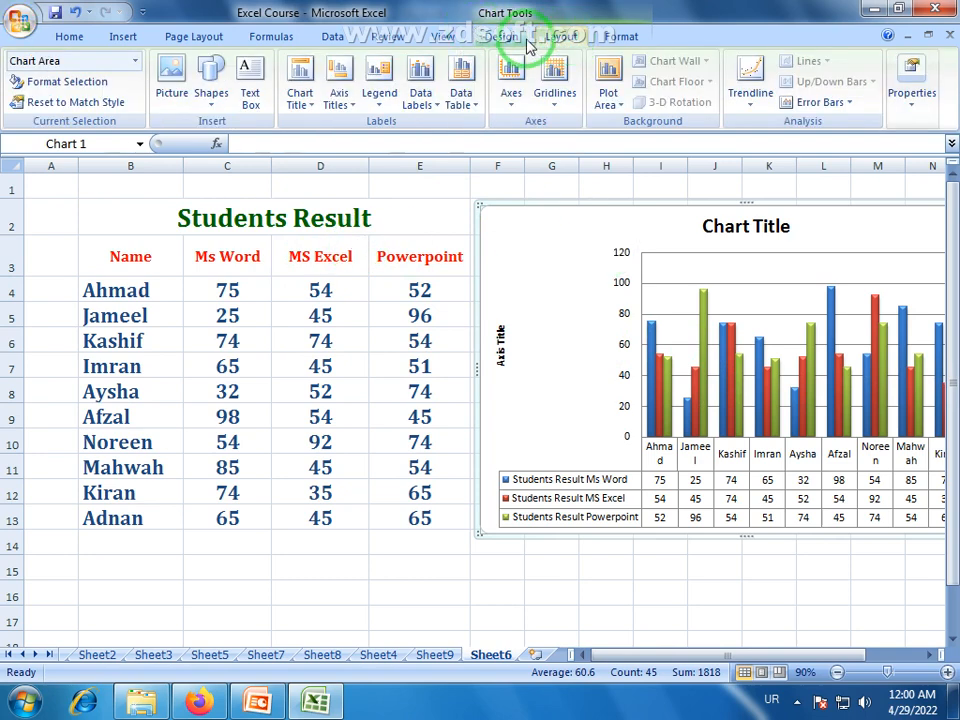
{"action": "left_click", "coordinate": [616, 37]}
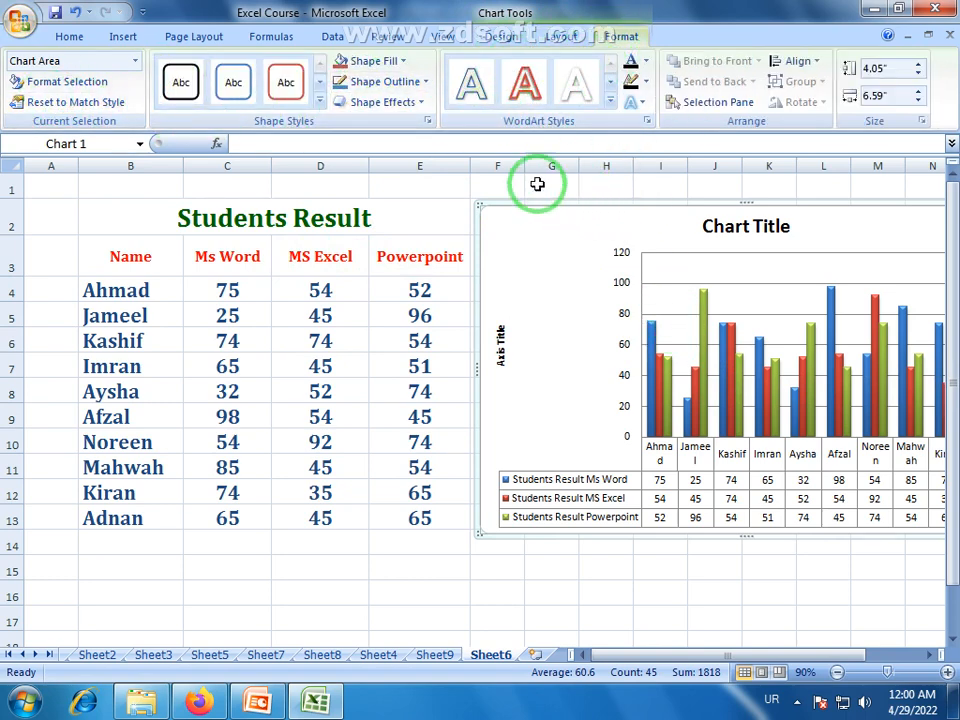
{"action": "left_click", "coordinate": [405, 61]}
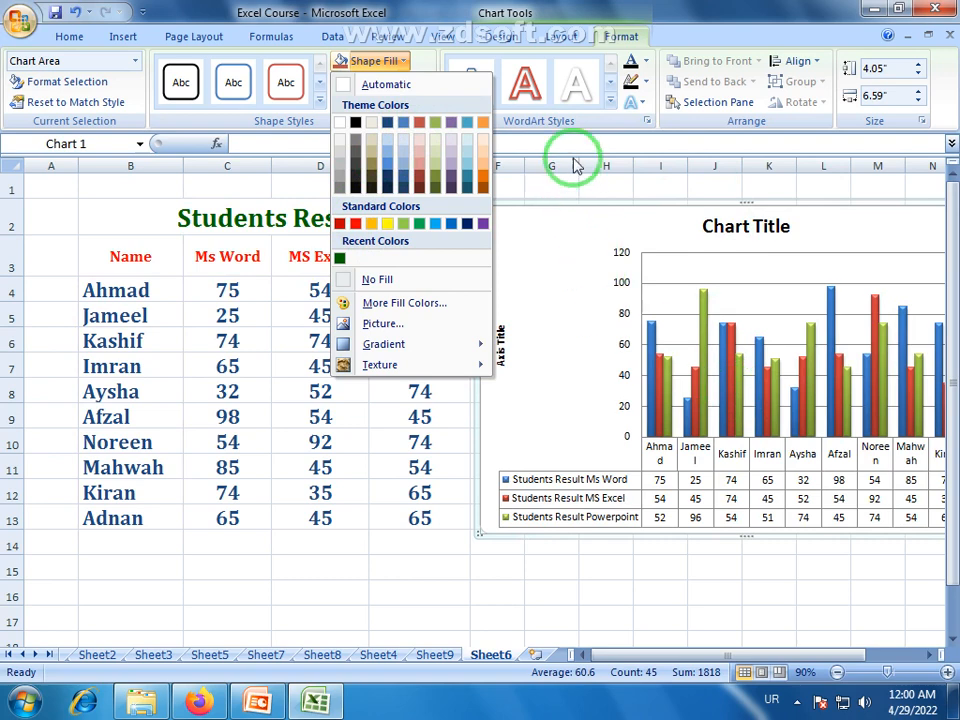
{"action": "left_click", "coordinate": [441, 566]}
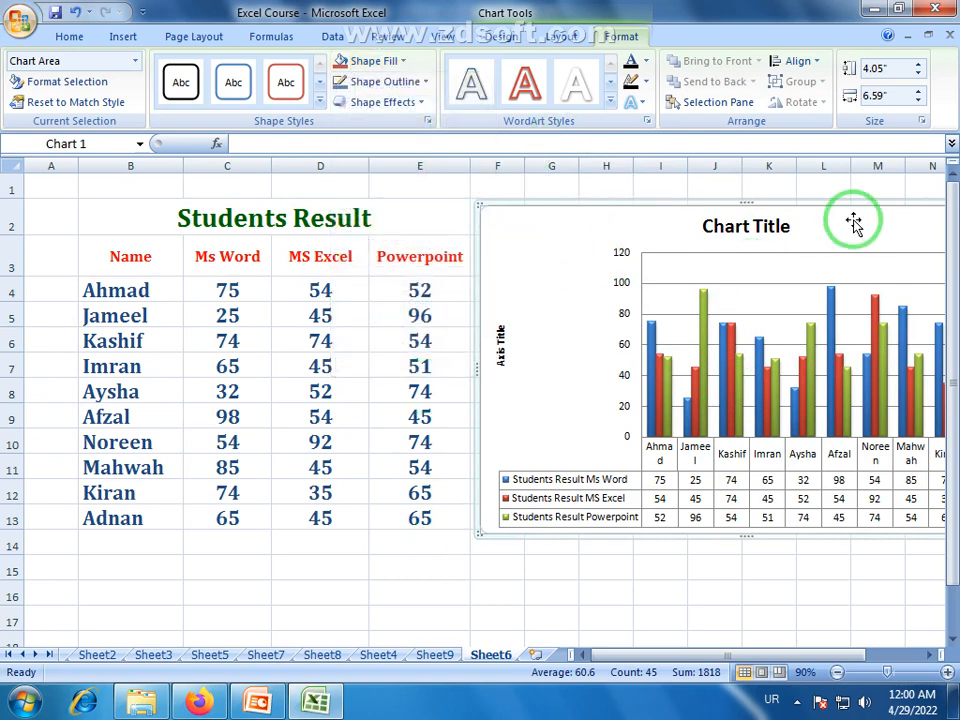
{"action": "left_click", "coordinate": [500, 38]}
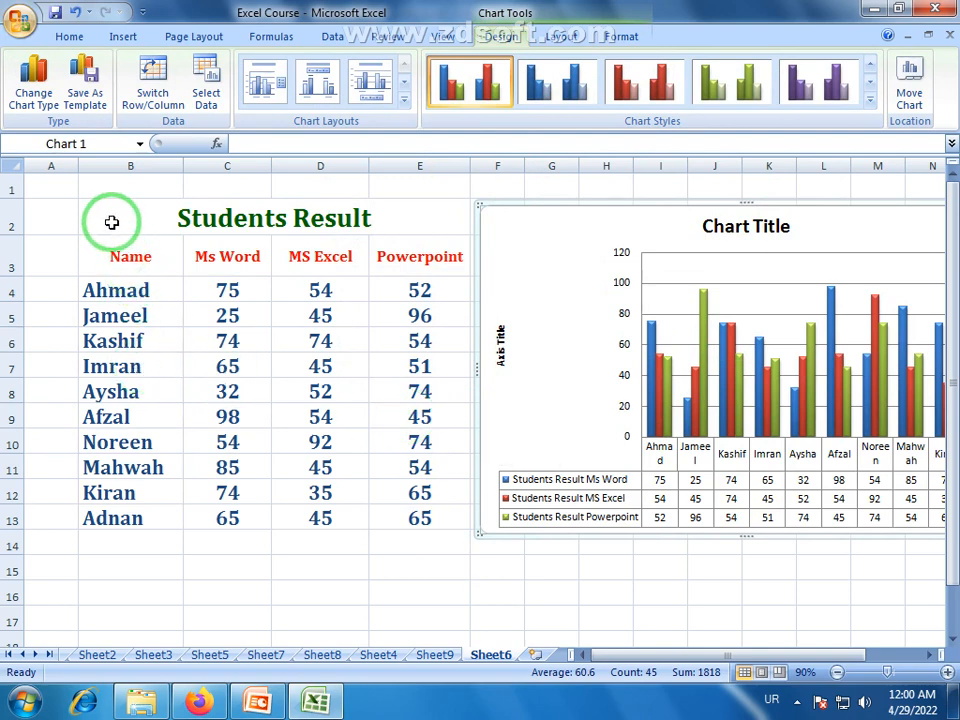
{"action": "left_click_drag", "start_coordinate": [111, 221], "coordinate": [275, 520]}
{"action": "left_click", "coordinate": [280, 568]}
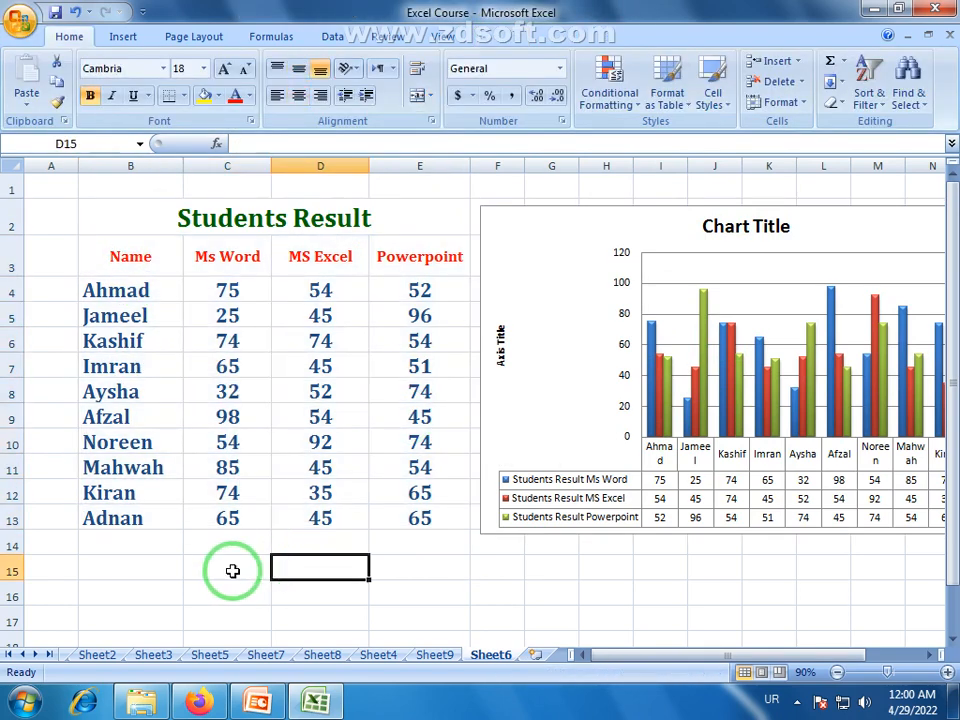
{"action": "left_click_drag", "start_coordinate": [231, 570], "coordinate": [290, 570]}
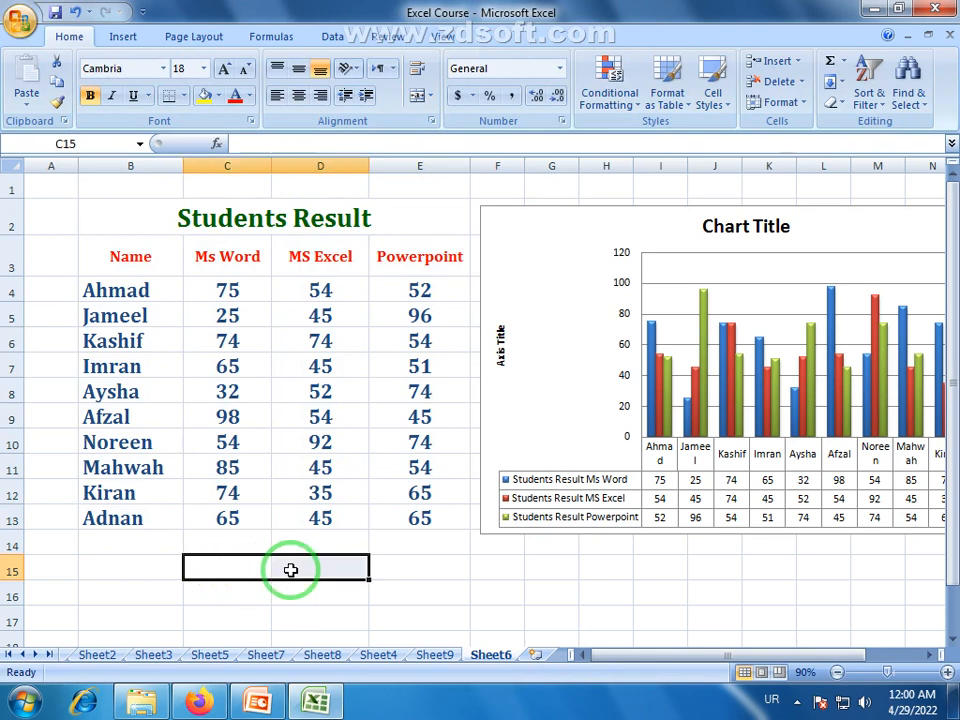